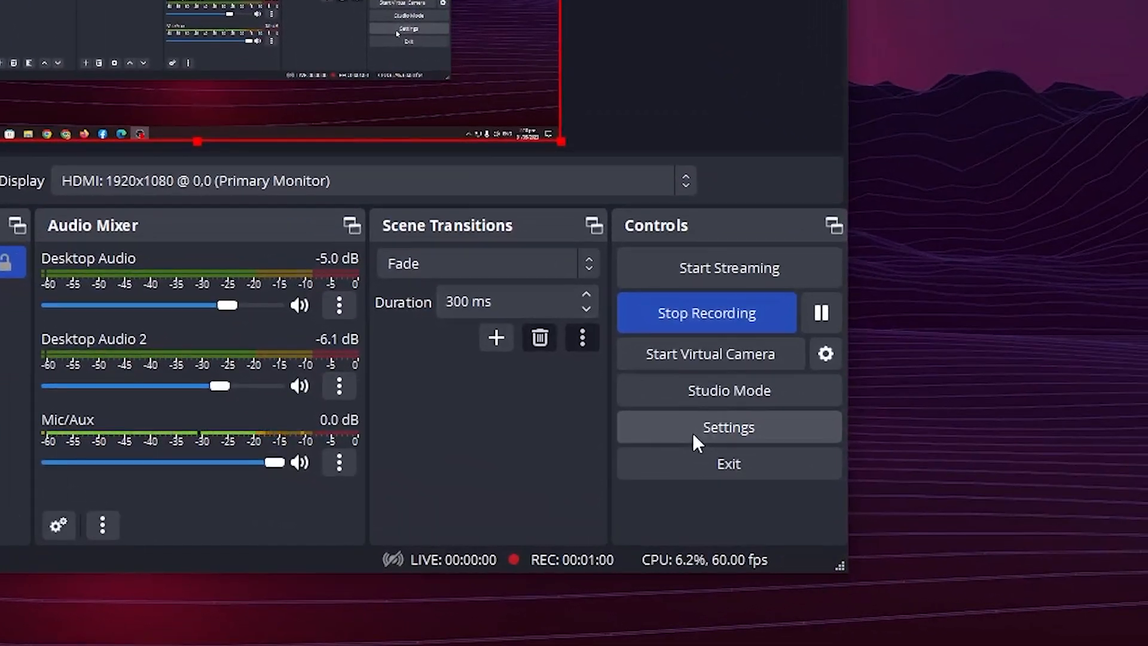
- Open the Video settings to examine the canvas resolution, output resolution and FPS options
click(877, 519)
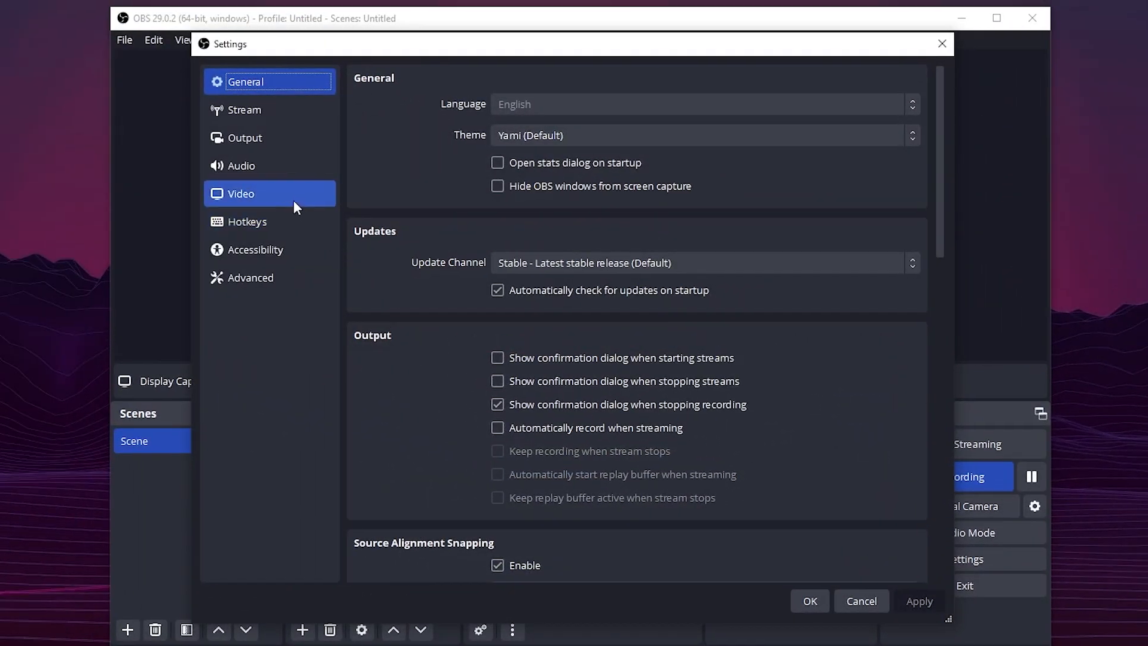
click(258, 200)
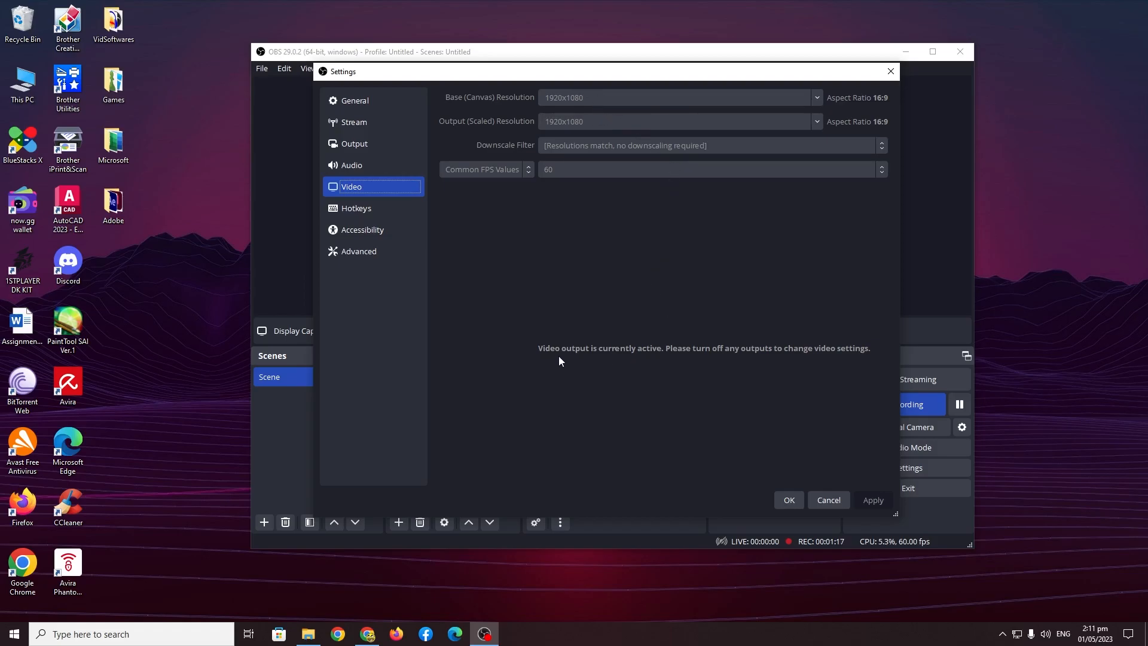
drag(792, 72, 630, 67)
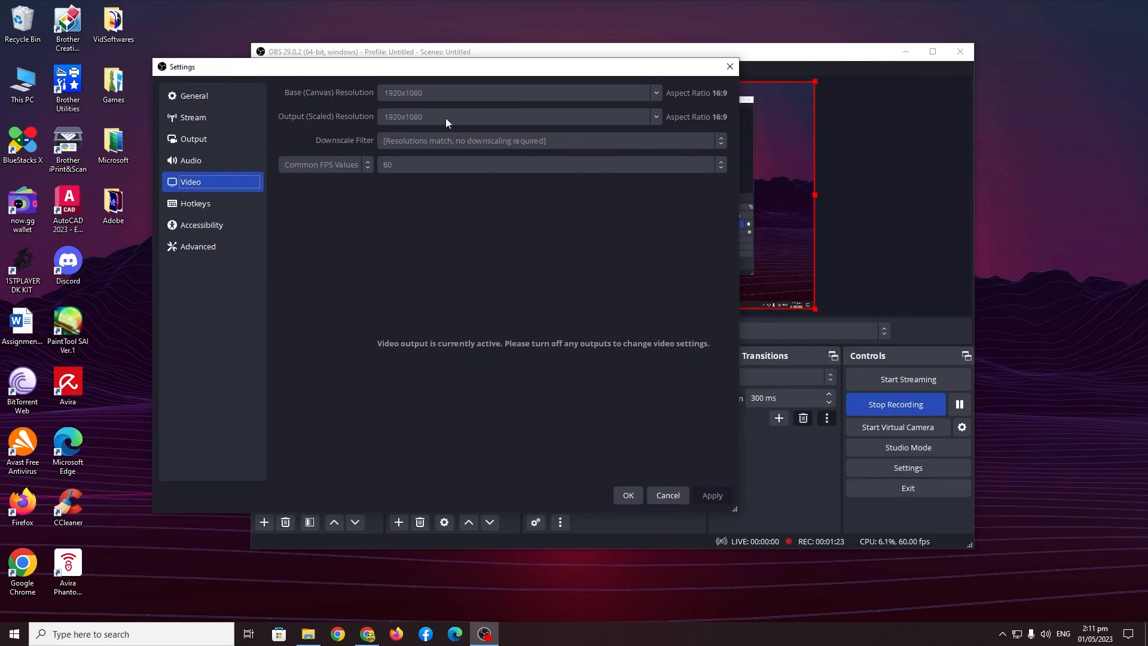
drag(557, 71, 562, 53)
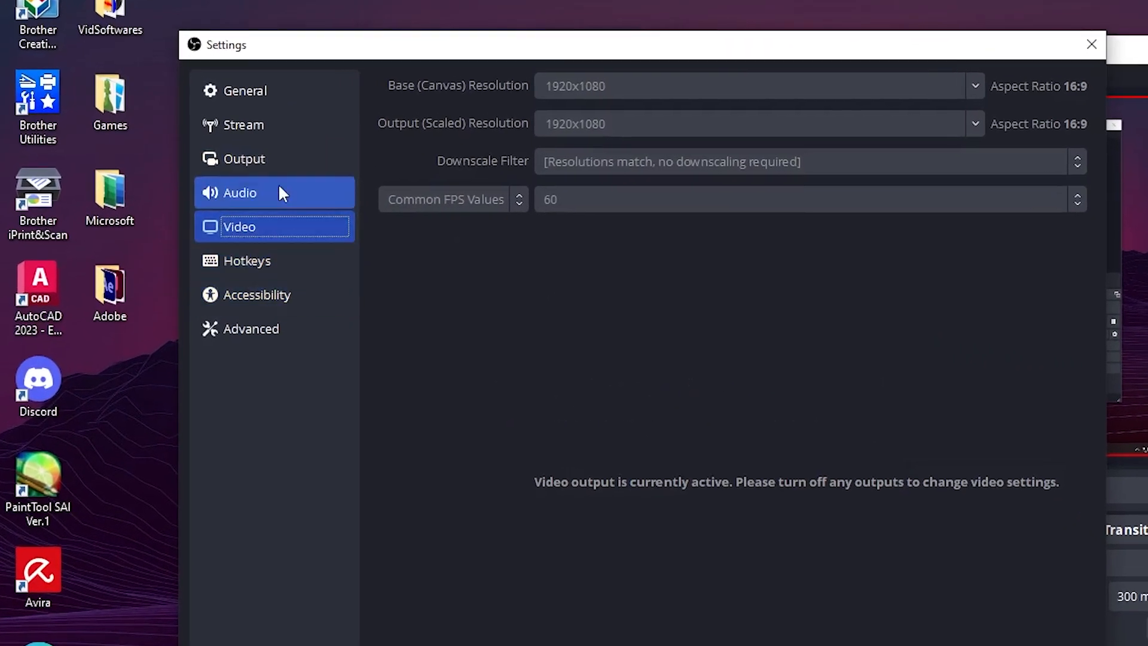
- Open the Recording section of the Output settings
click(306, 159)
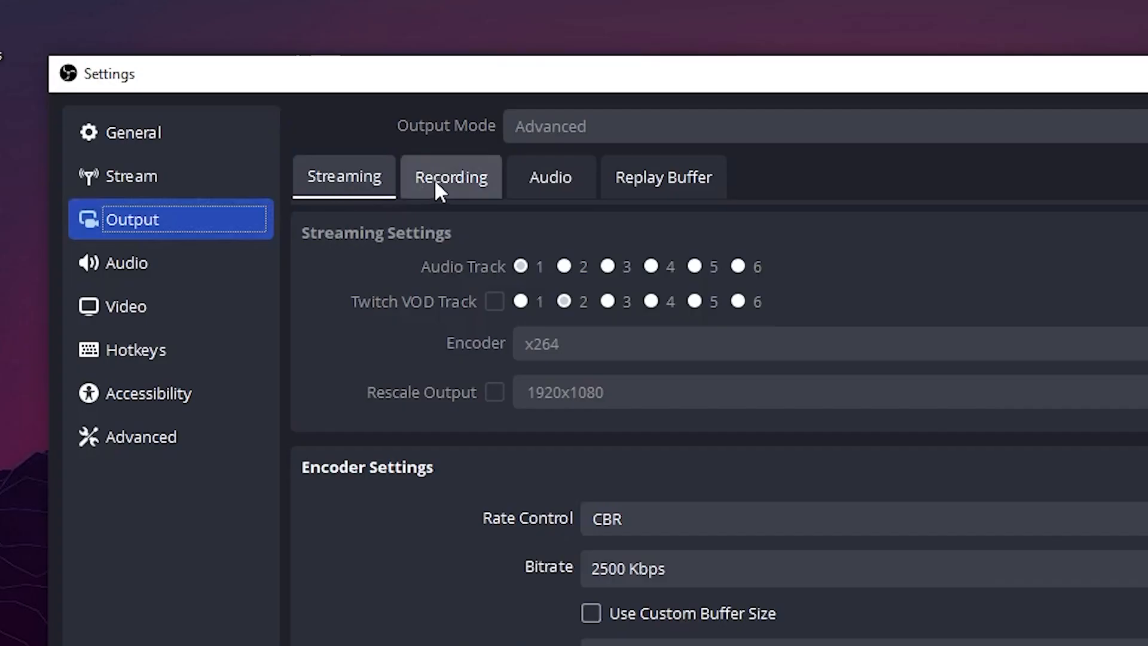
click(429, 91)
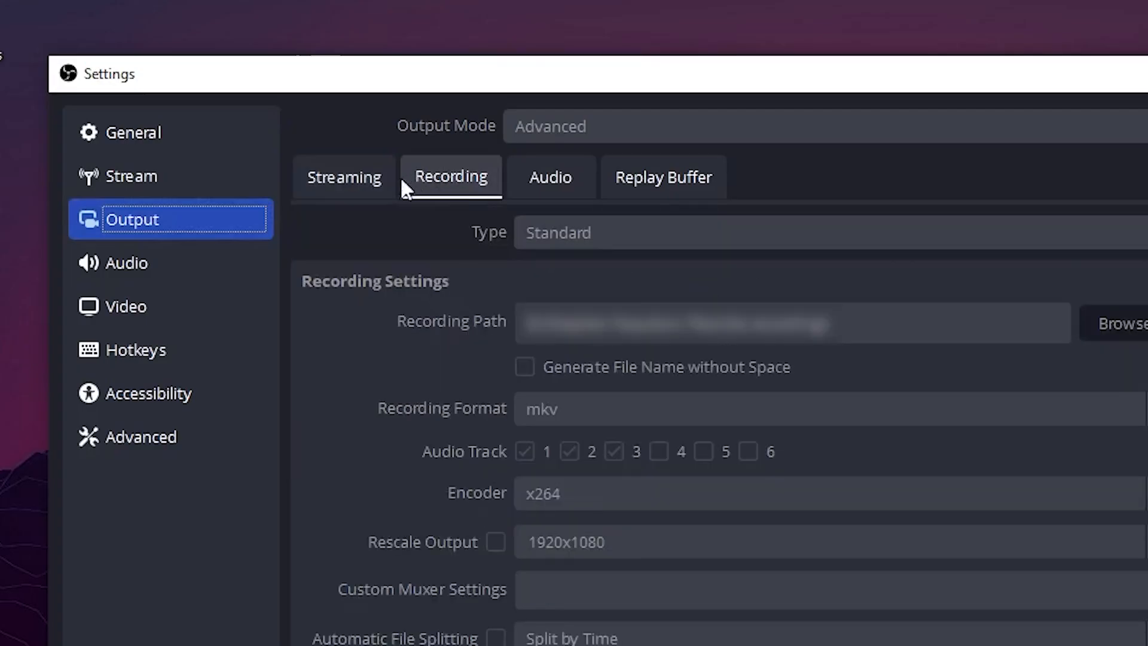
click(324, 186)
click(453, 186)
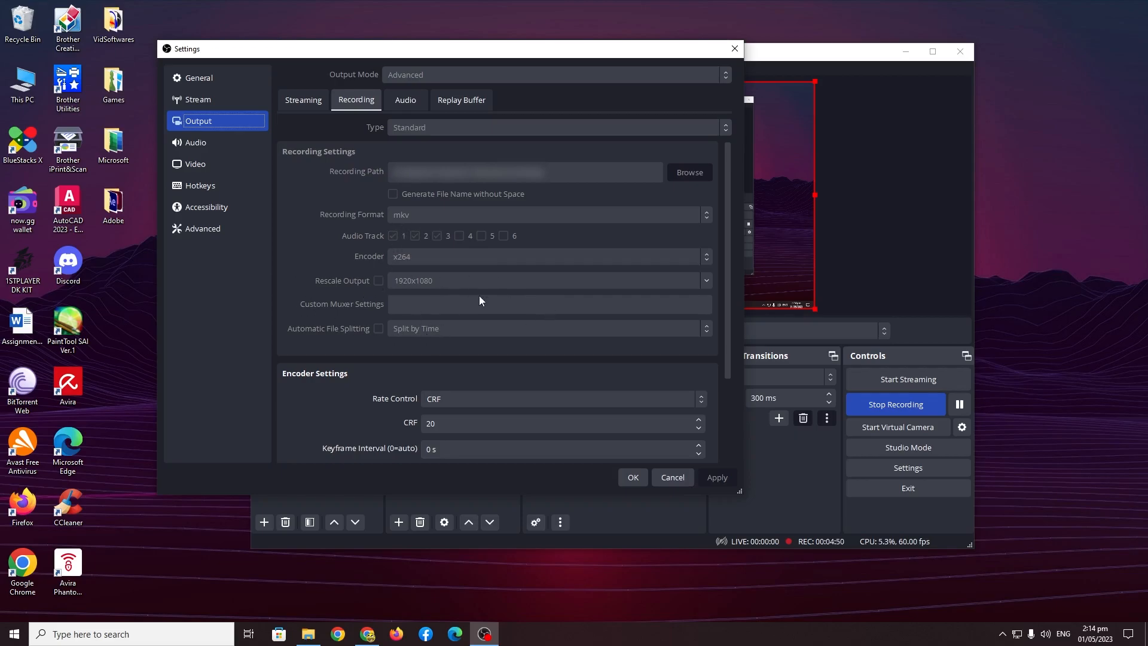
- Try CBR as the rate control in the recording encoder settings
scroll(421, 311, down, 1)
scroll(359, 239, down, 2)
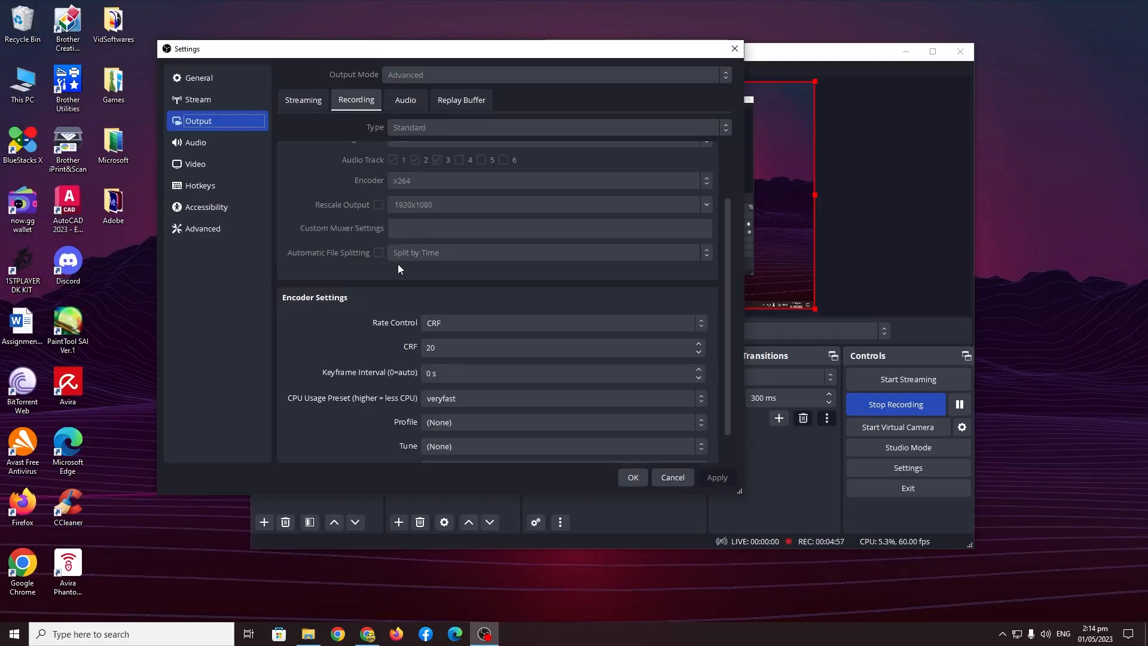
scroll(424, 212, down, 1)
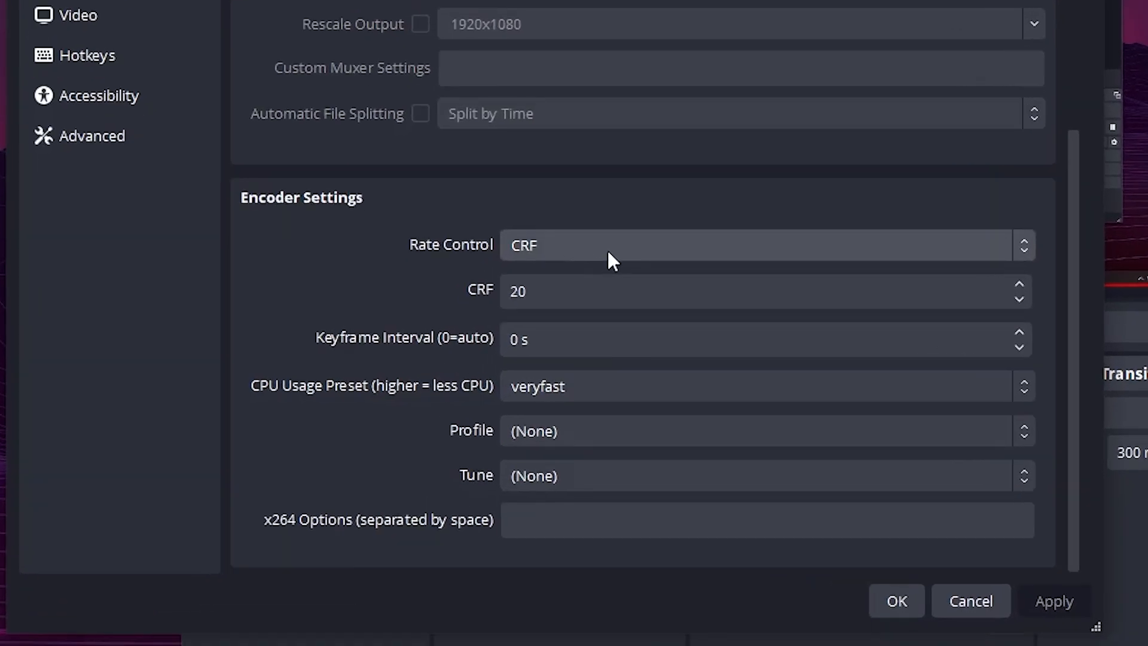
click(442, 289)
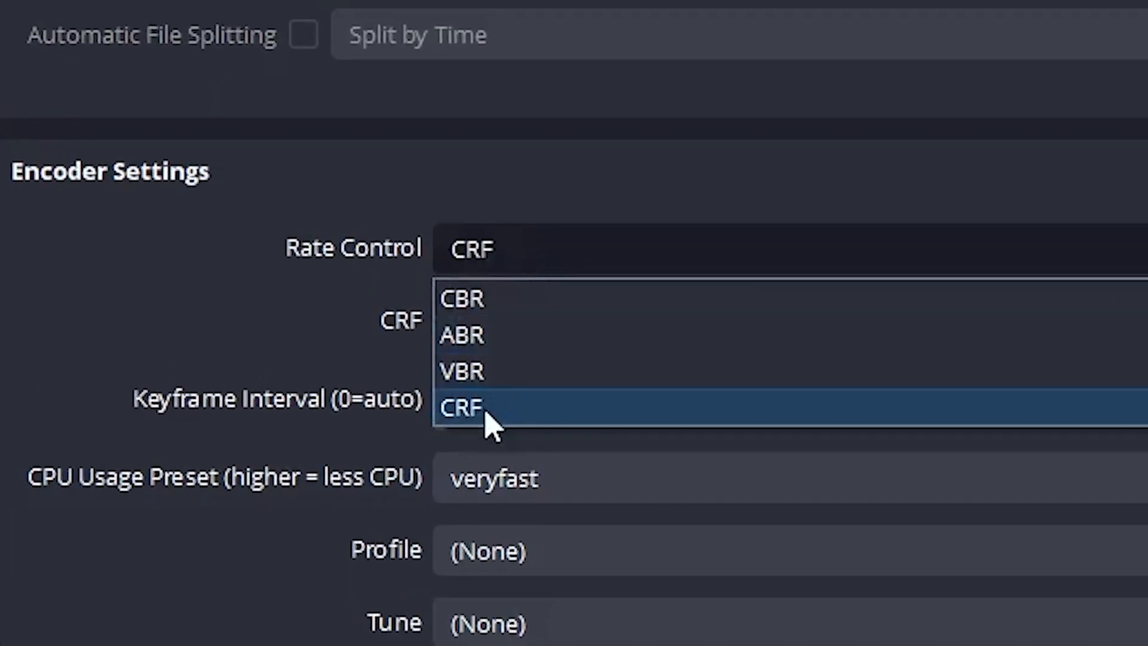
click(485, 413)
click(520, 239)
click(519, 303)
click(516, 255)
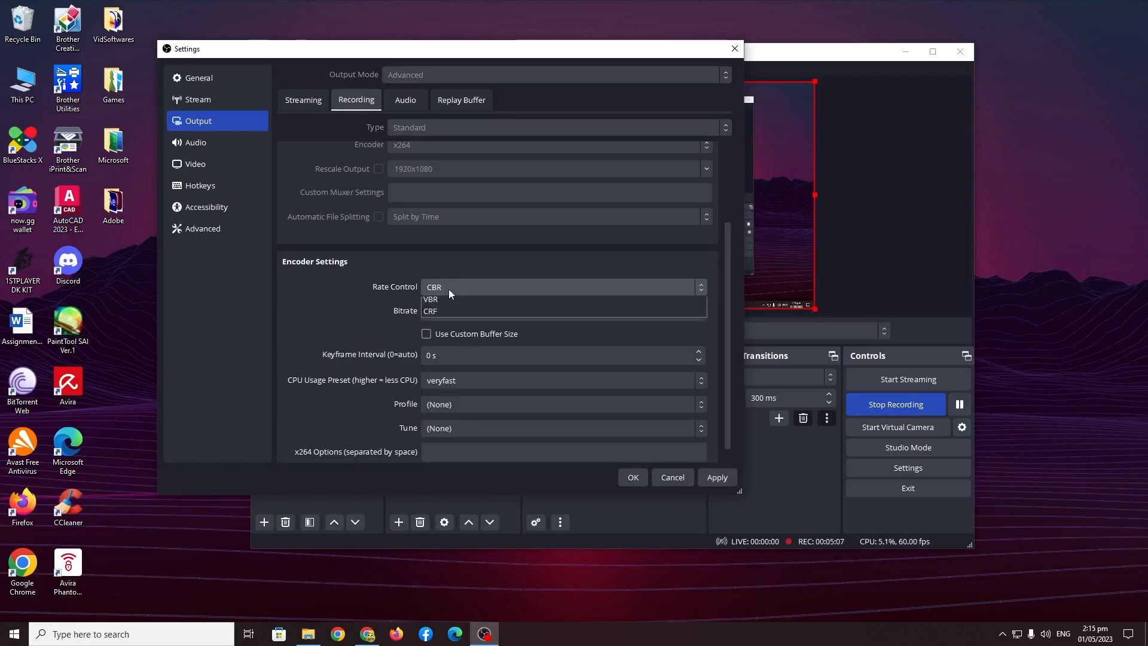
click(441, 305)
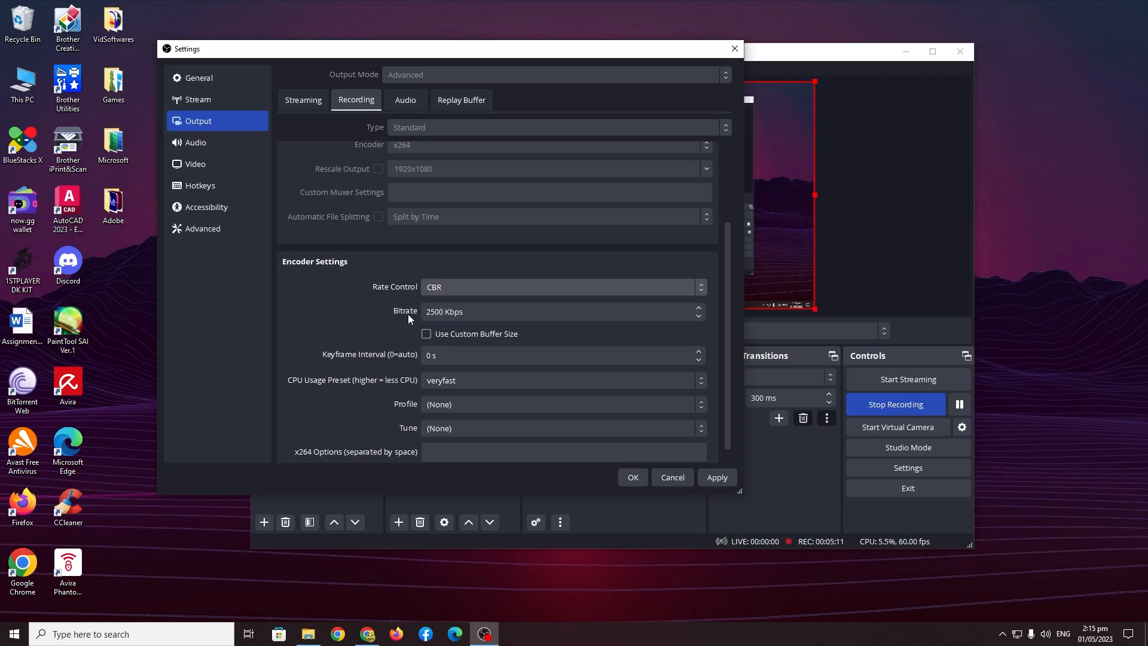
- Set the recording encoder's rate control to CRF
click(443, 289)
click(448, 339)
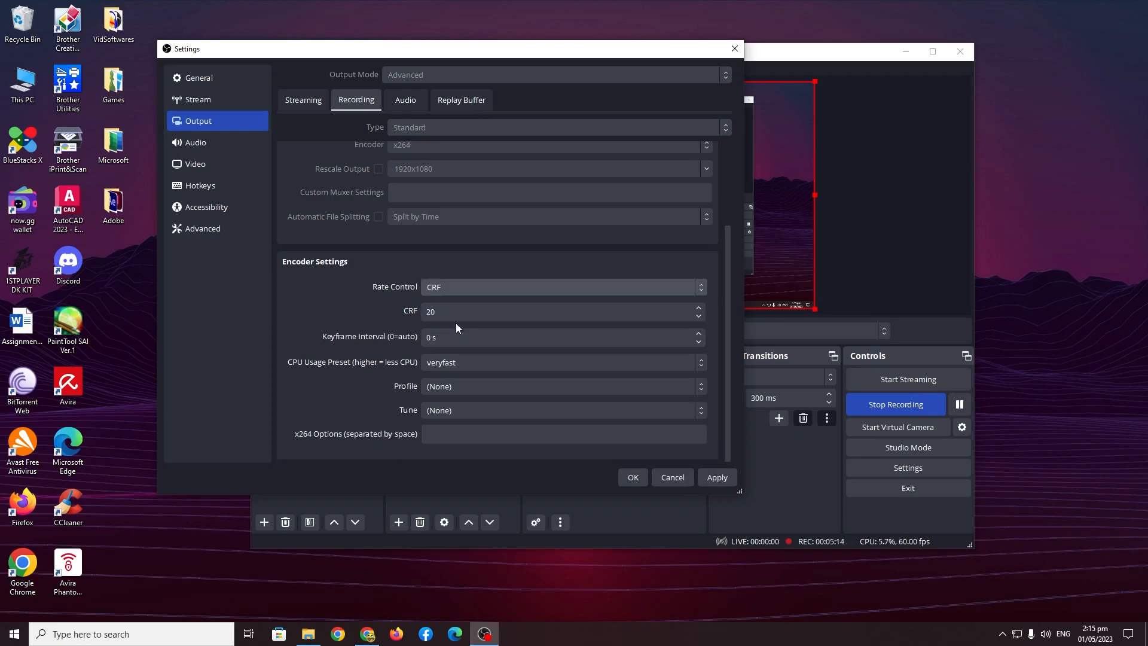
click(469, 290)
click(441, 336)
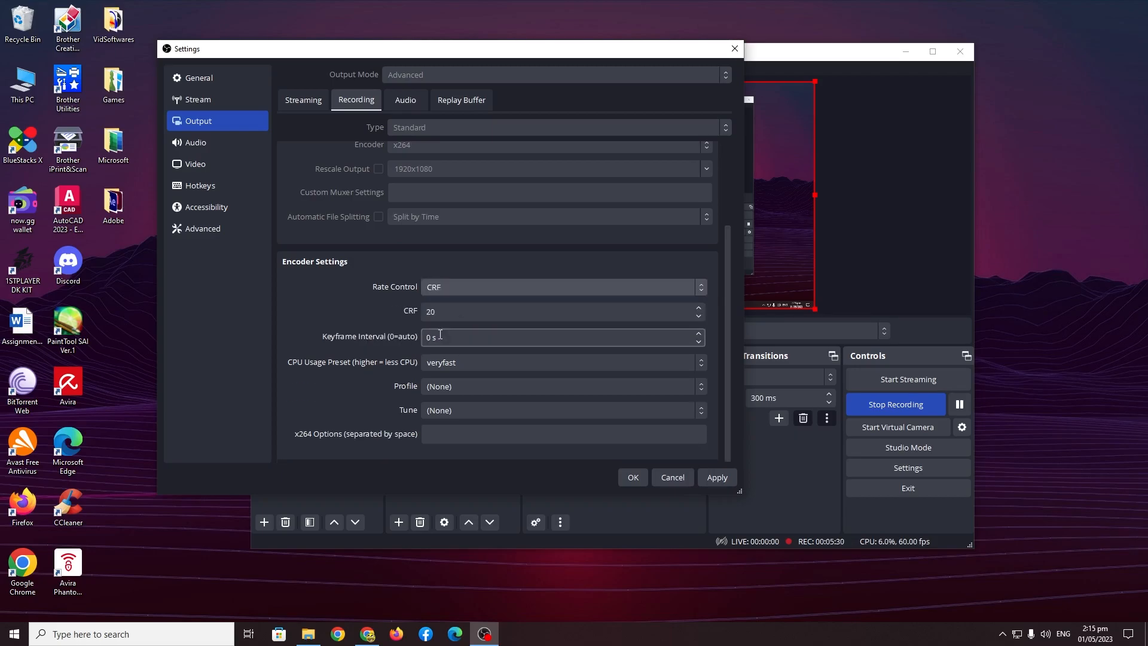
- Try CRF values of 21, 20 and 19 for the recording encoder
click(447, 311)
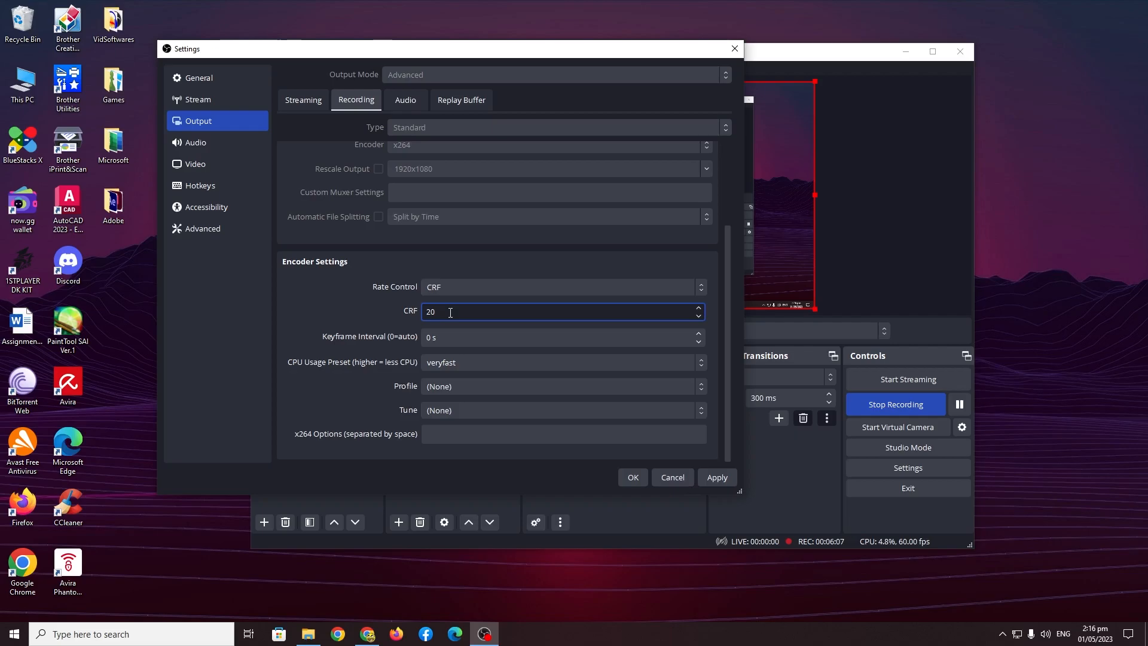
key(BackSpace)
key(BackSpace)
text(21)
key(BackSpace)
key(BackSpace)
text(20)
key(BackSpace)
key(BackSpace)
text(19)
- Set the recording encoder's CRF value to 20
key(BackSpace)
key(BackSpace)
text(20)
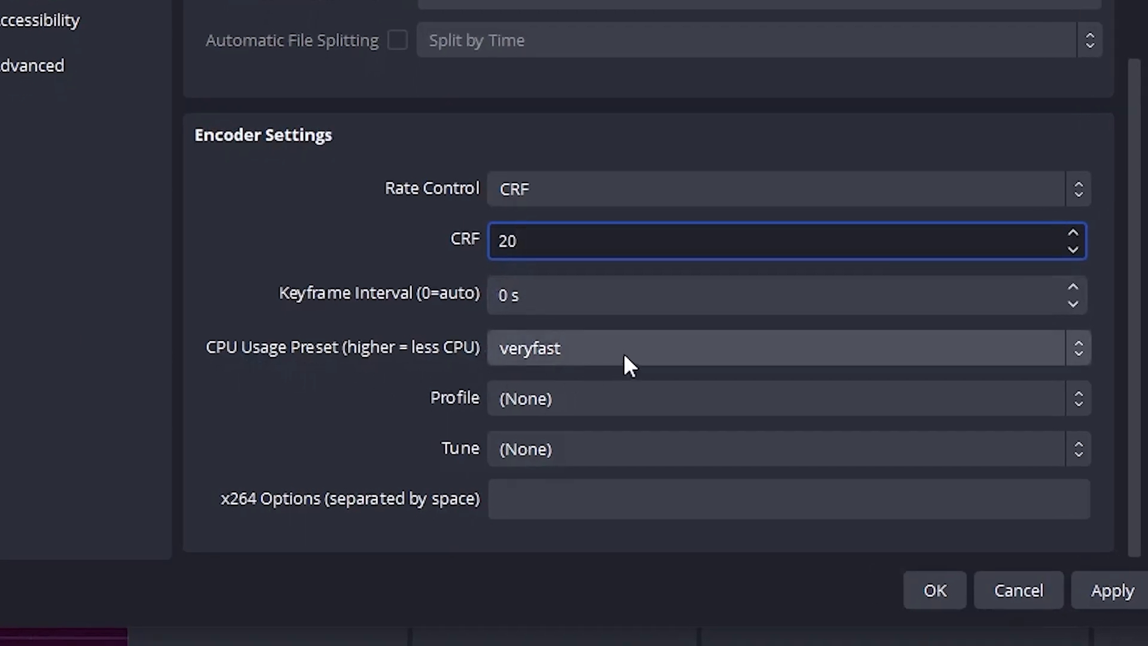
- Look through the CPU usage presets and try ultrafast for the recording encoder
click(643, 336)
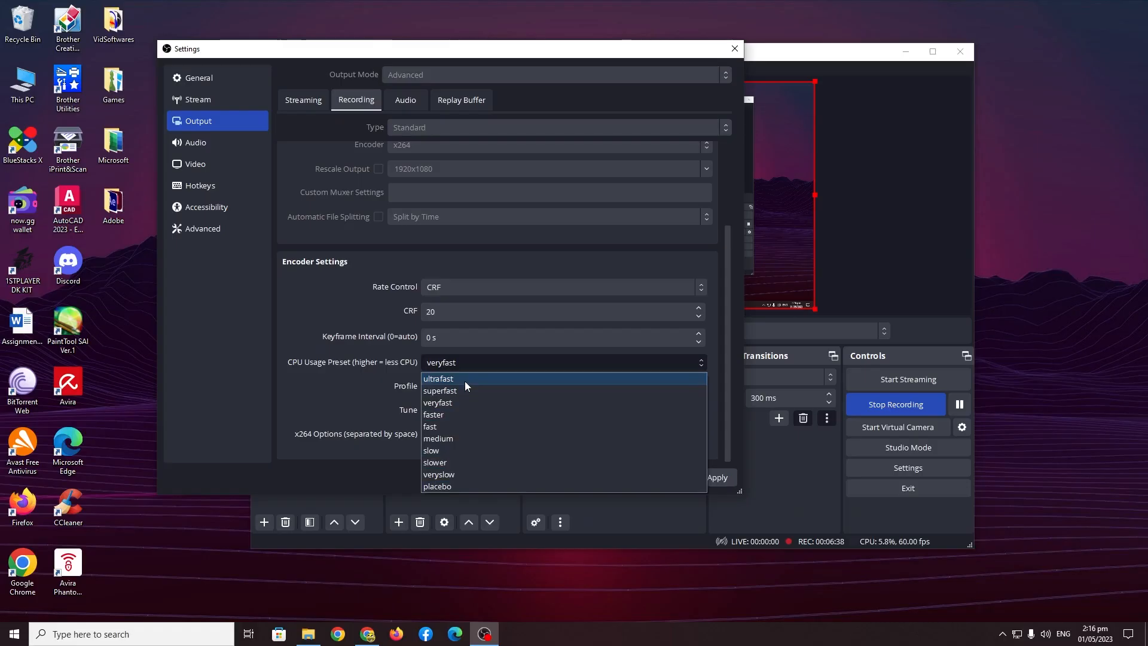
click(471, 359)
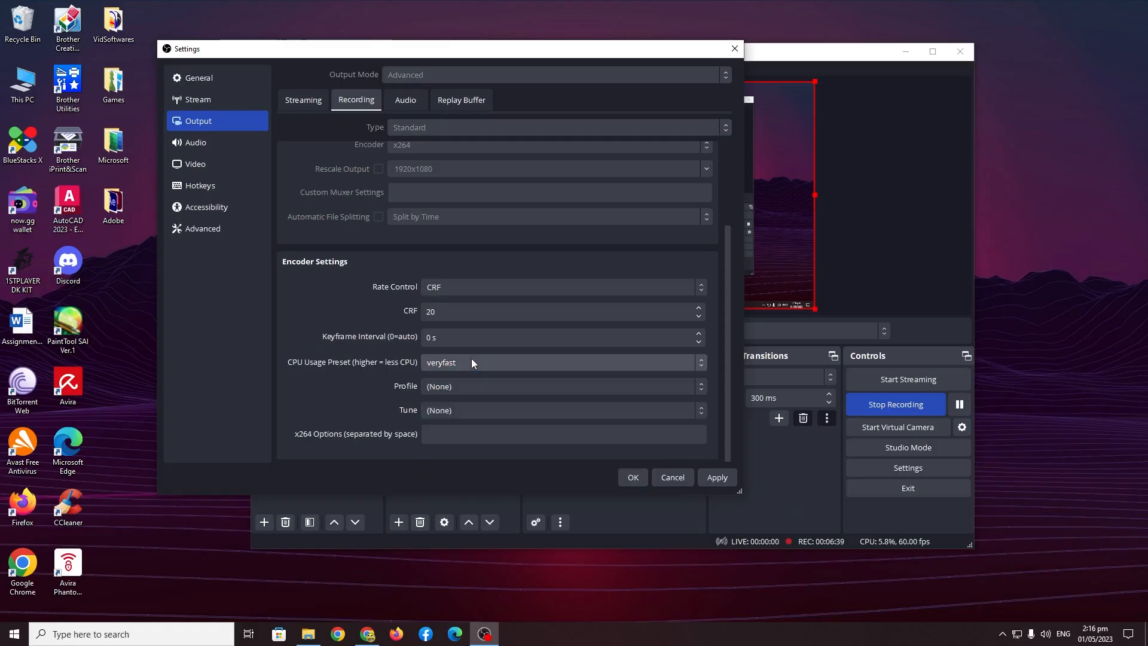
click(537, 364)
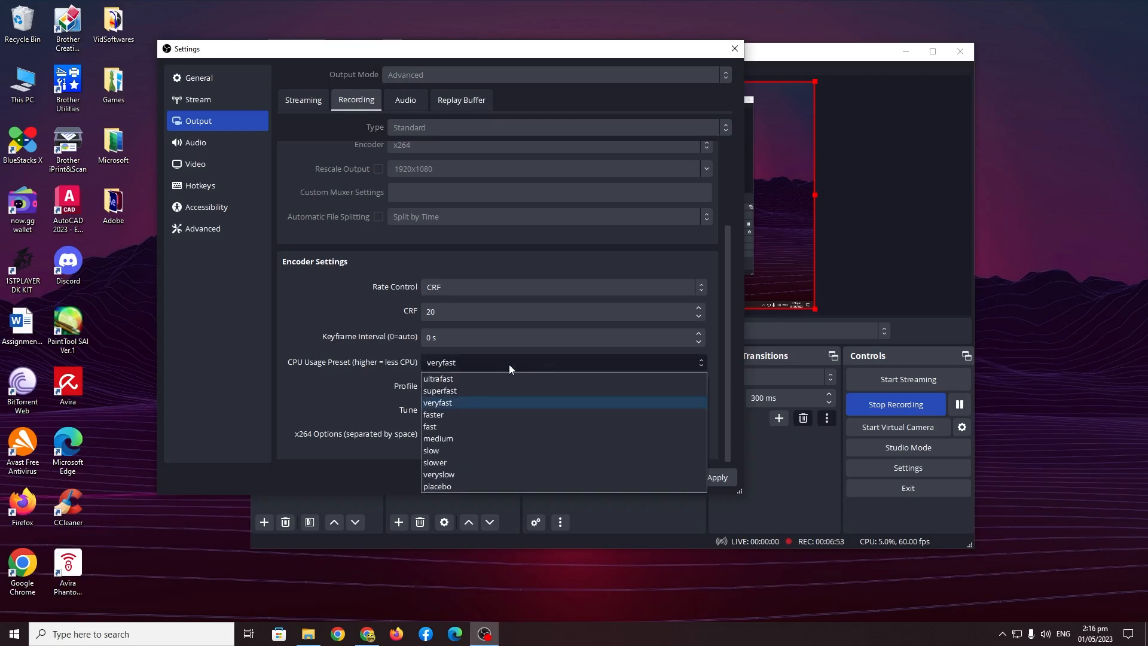
click(464, 379)
click(474, 365)
click(461, 373)
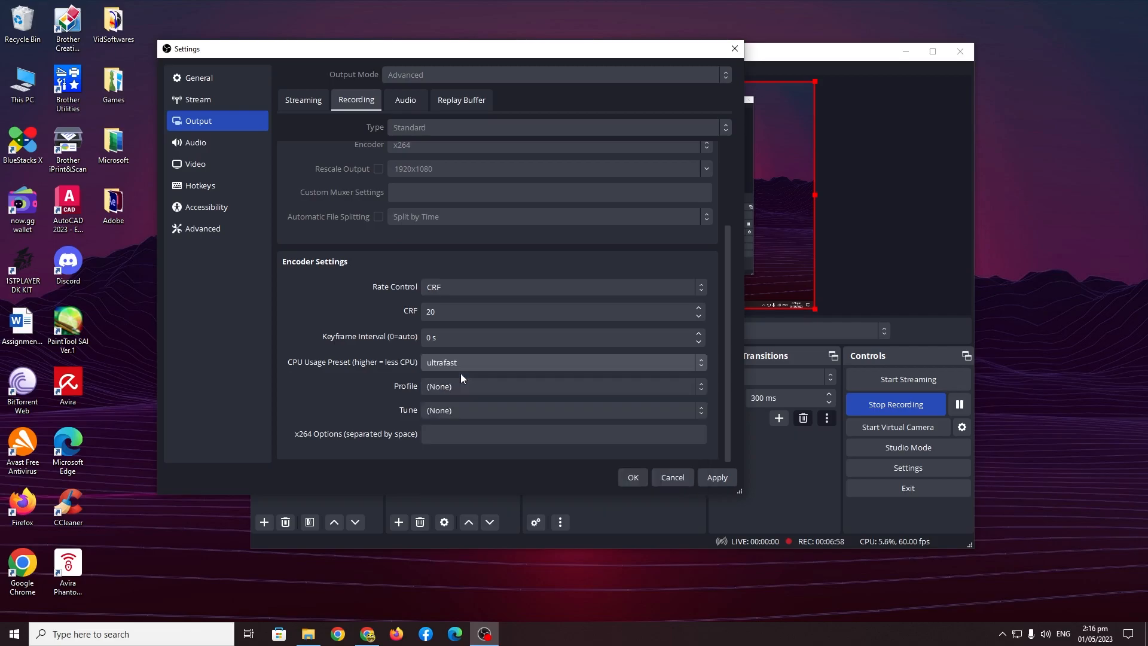
- Try the veryfast, superfast, ultrafast and faster CPU usage presets for the recording encoder
click(515, 365)
click(441, 403)
click(549, 362)
click(454, 397)
click(473, 358)
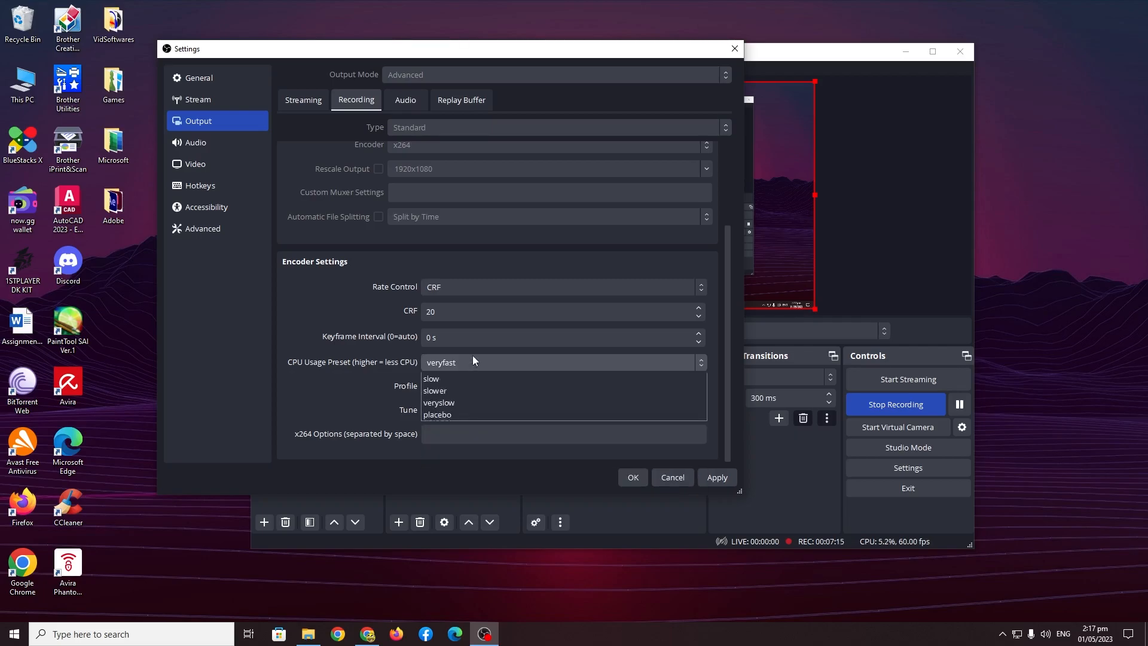
click(447, 390)
click(465, 366)
click(447, 380)
click(498, 359)
click(474, 412)
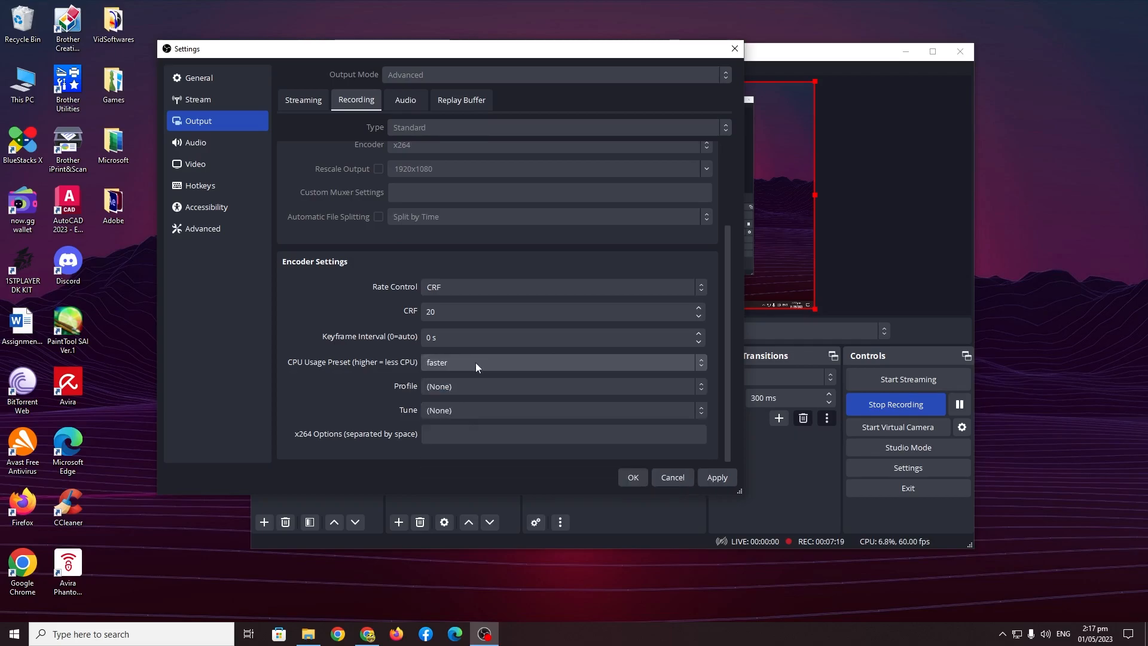
- Try the fast and medium CPU usage presets for the recording encoder, then return to faster
click(475, 363)
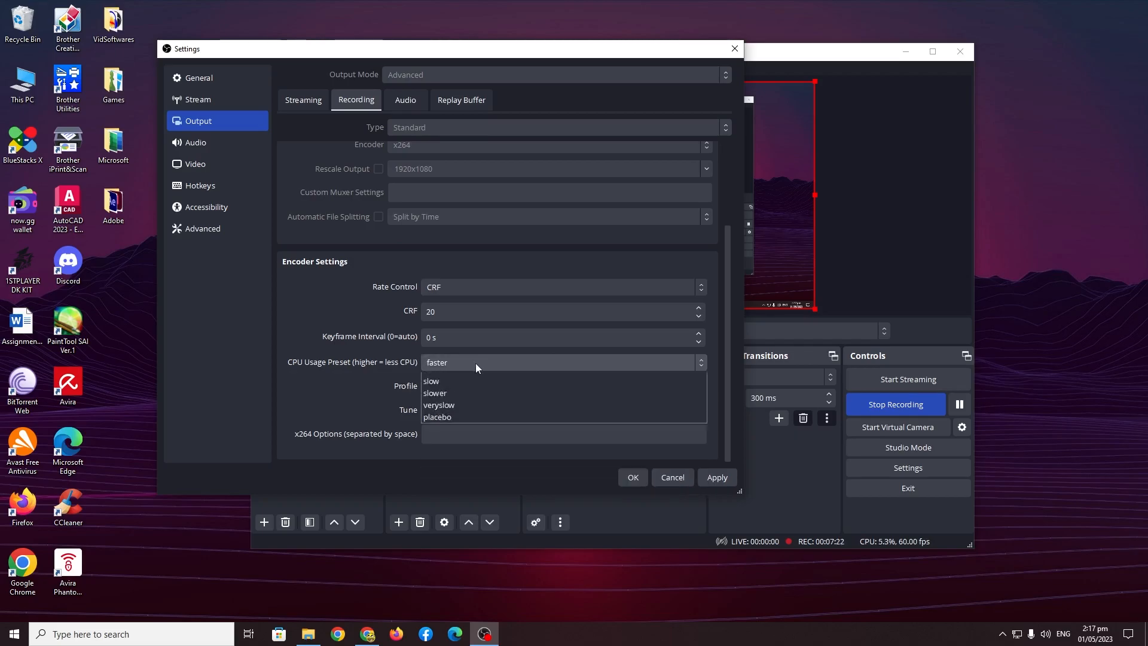
click(454, 426)
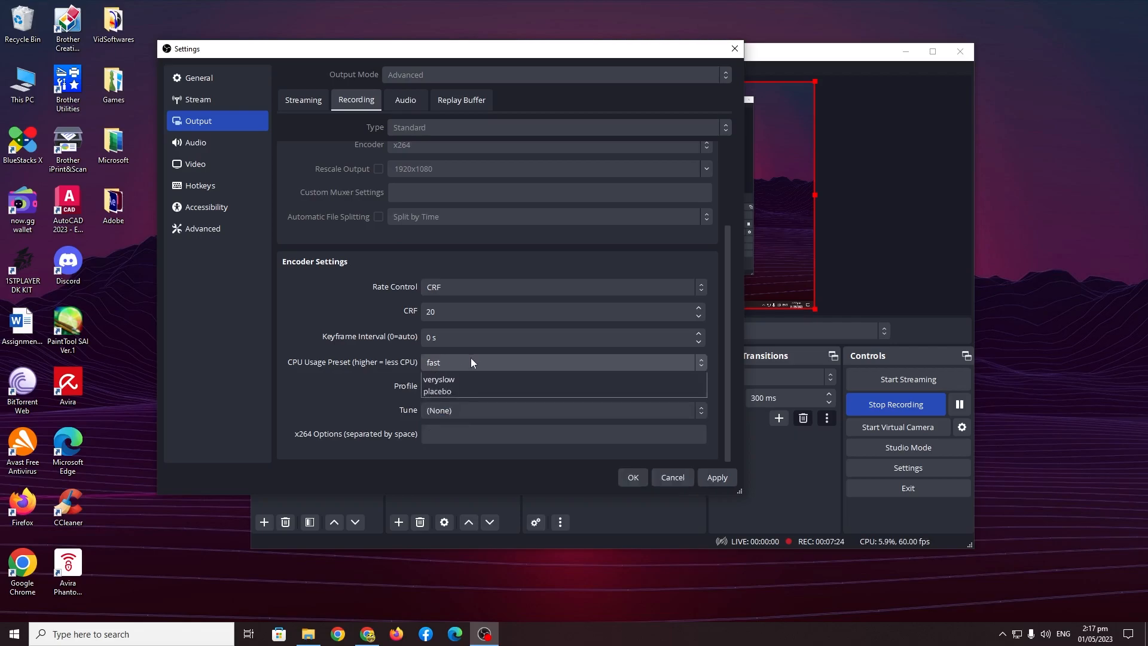
click(471, 362)
click(461, 439)
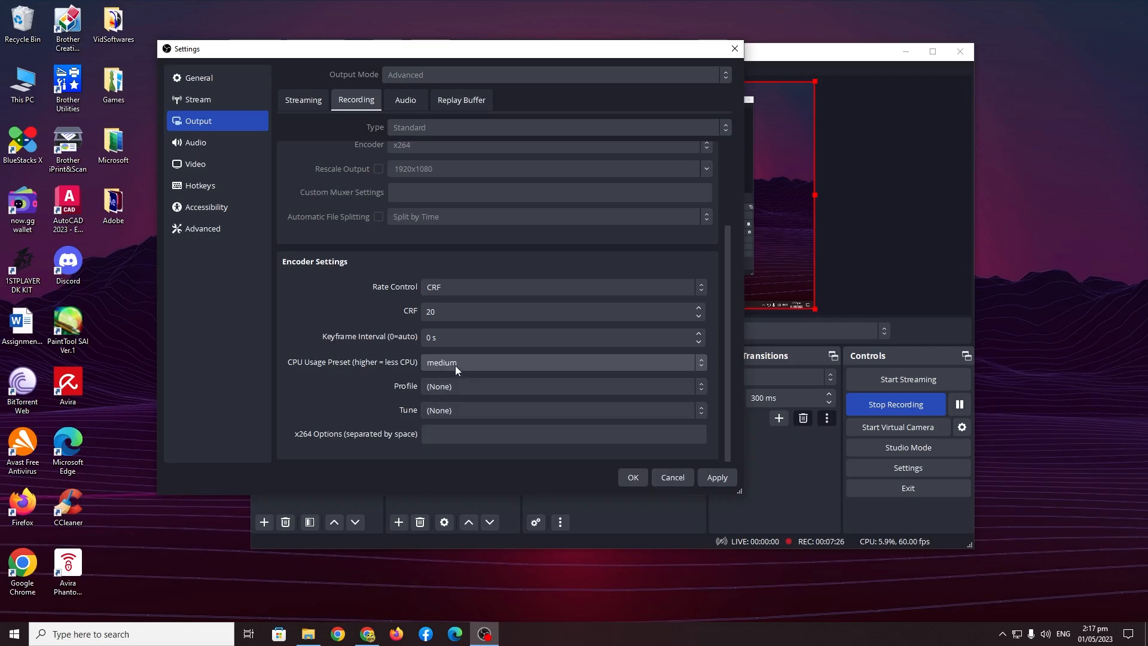
click(454, 365)
click(468, 361)
click(467, 362)
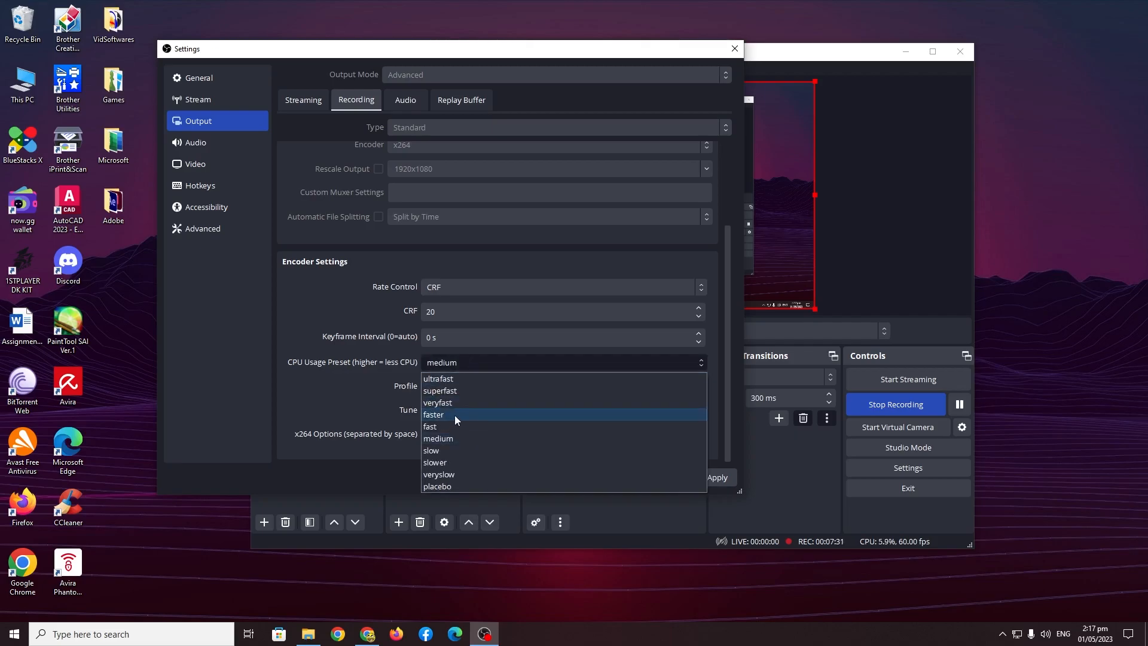
click(454, 414)
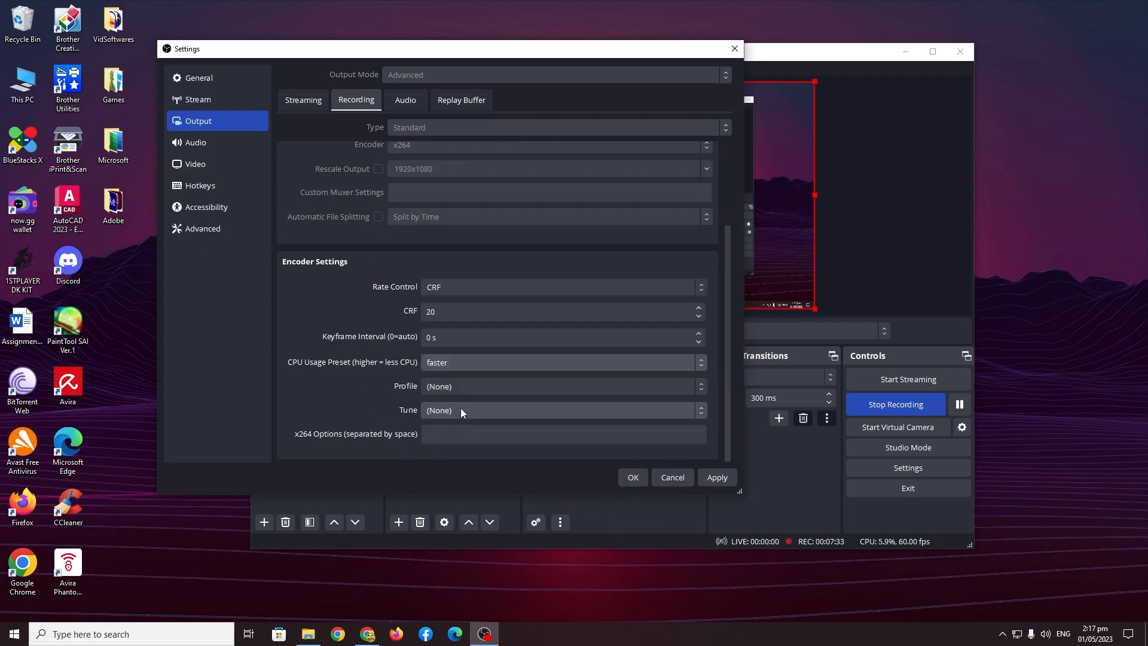
- Set the CPU usage preset to veryfast, apply the output settings and close the Settings window
click(468, 362)
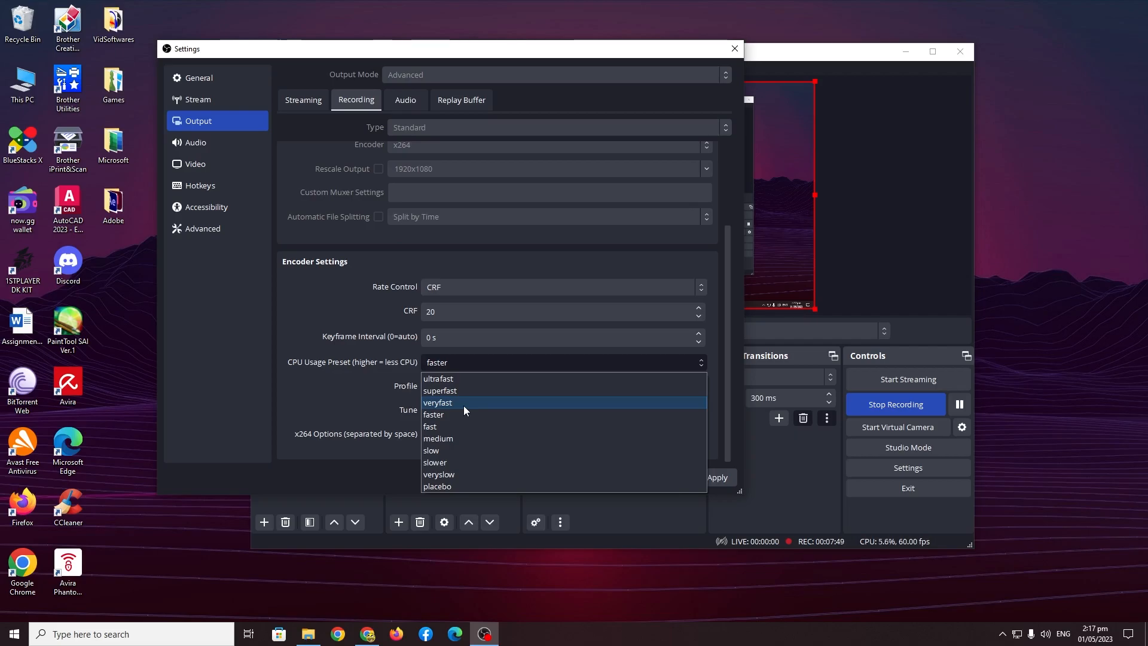
click(464, 405)
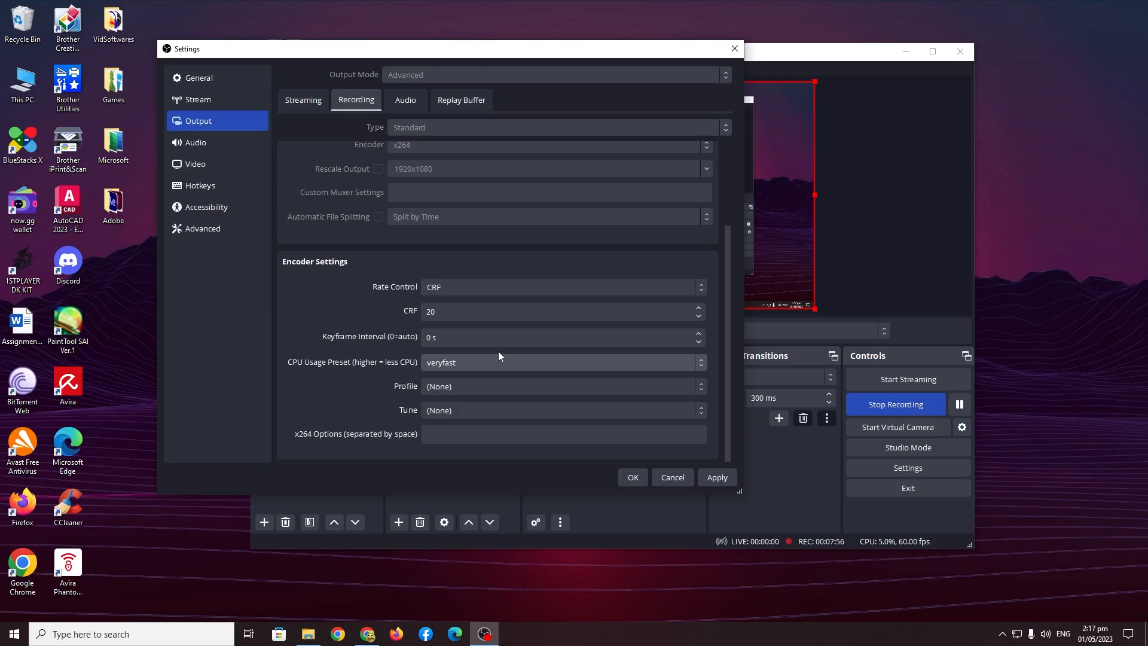
click(488, 363)
click(547, 400)
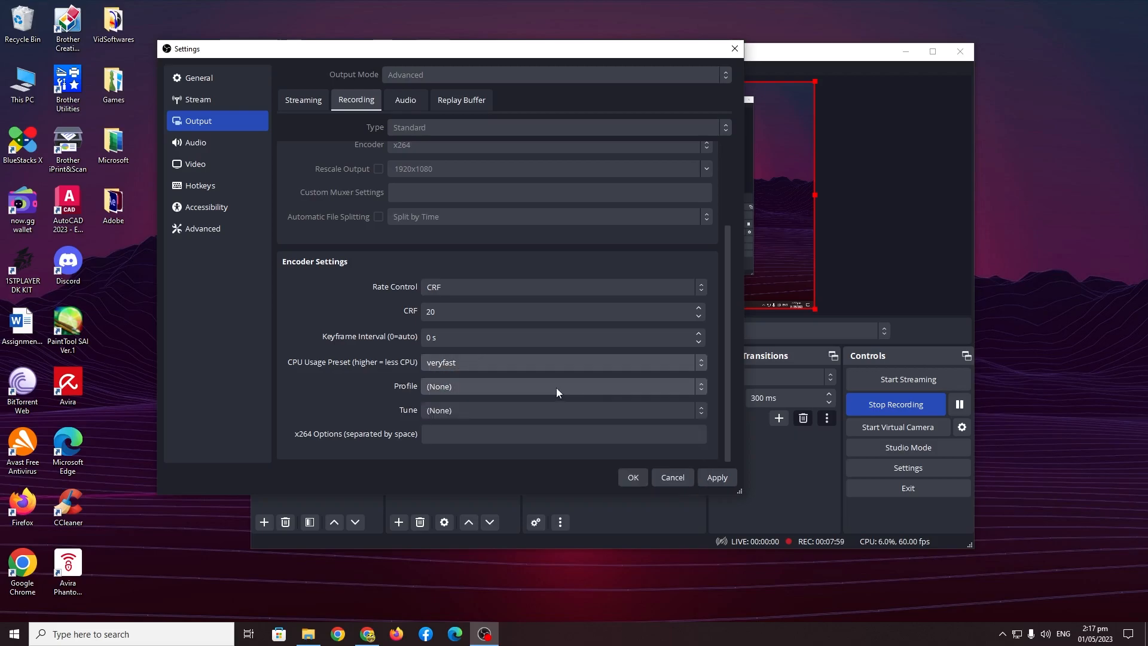
click(717, 478)
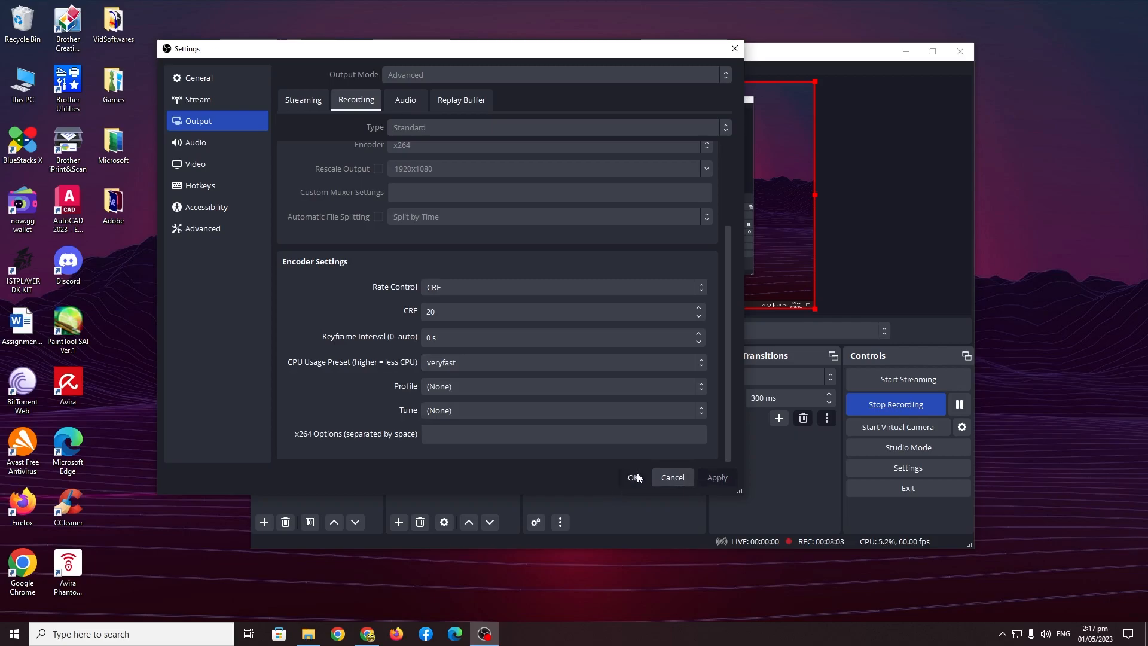
click(635, 477)
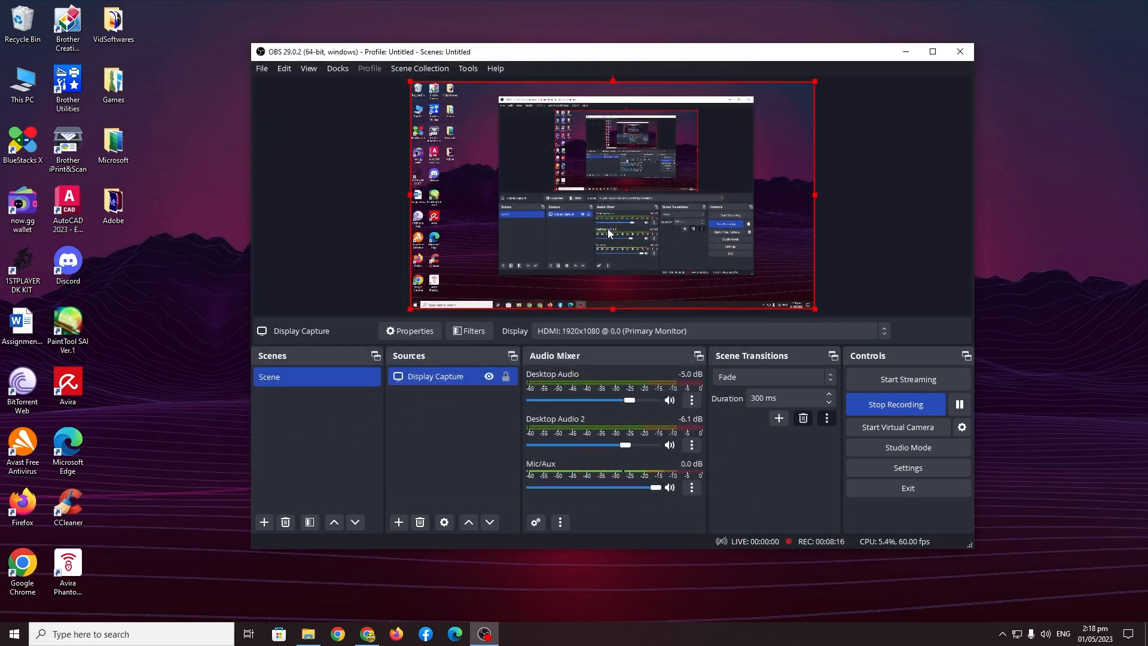
- Deselect the display capture source and upload the current log file
click(303, 161)
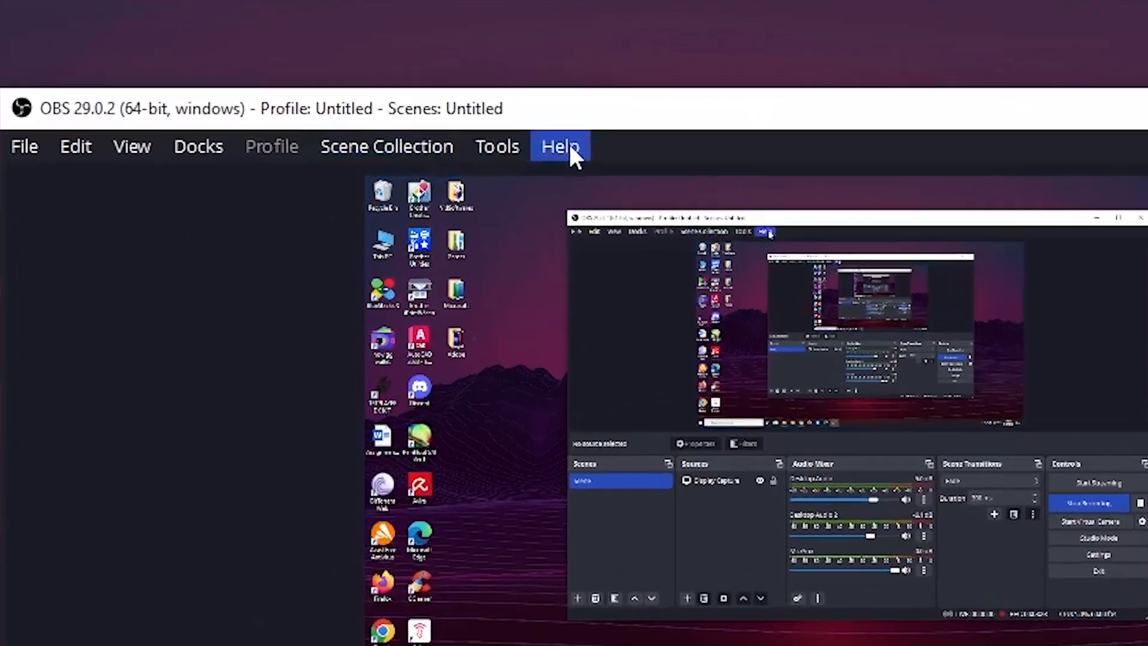
click(498, 69)
mouse_move(527, 150)
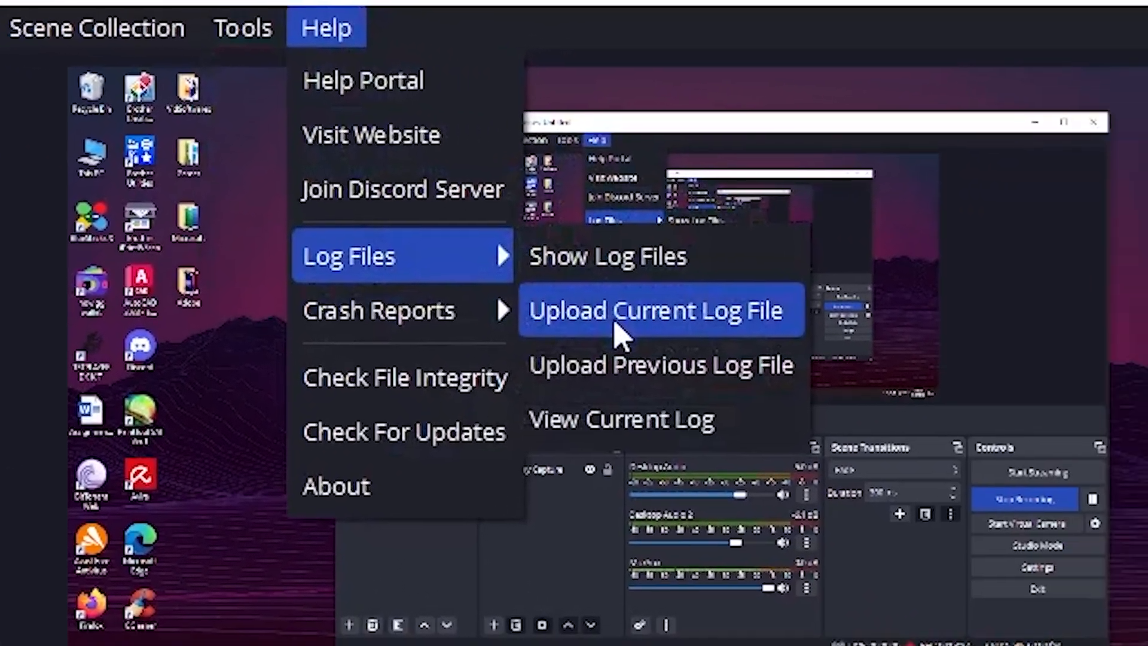
click(835, 343)
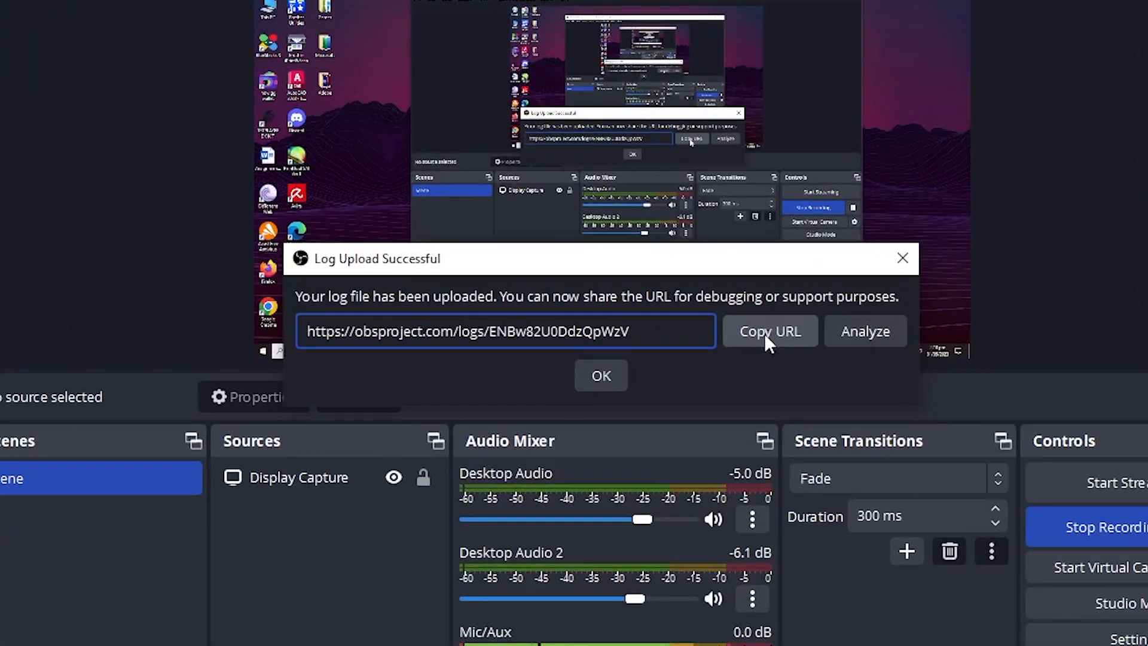
- Copy the uploaded log's URL, dismiss the upload dialog and analyze that URL on the OBS Log Analyzer page in Chrome
click(764, 333)
click(600, 374)
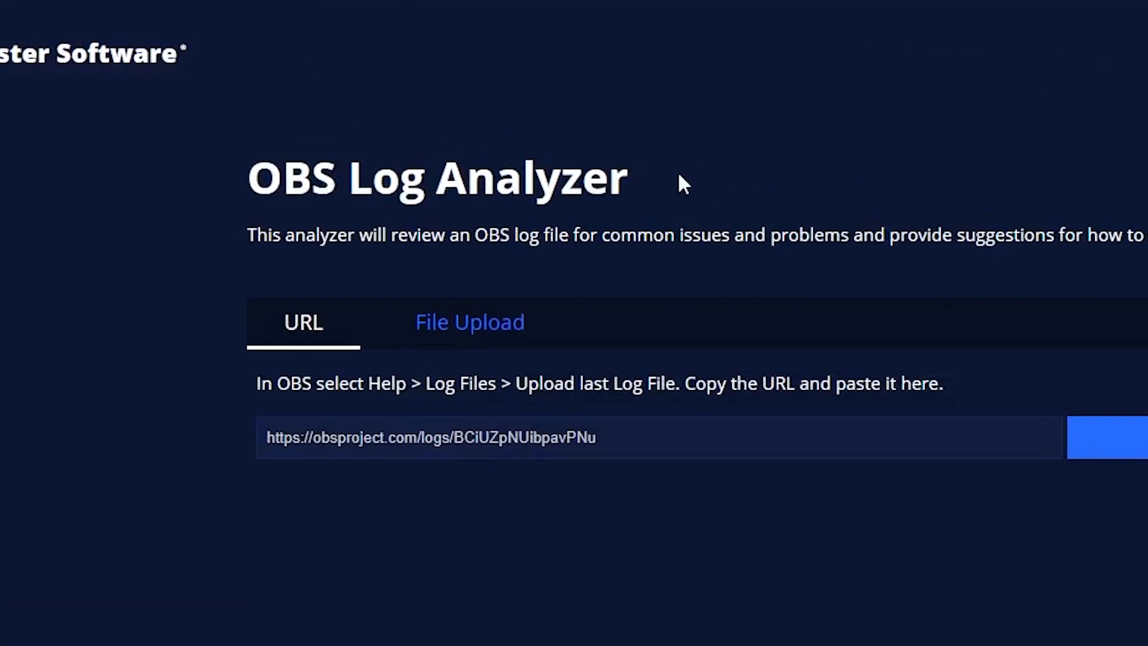
drag(517, 140, 261, 138)
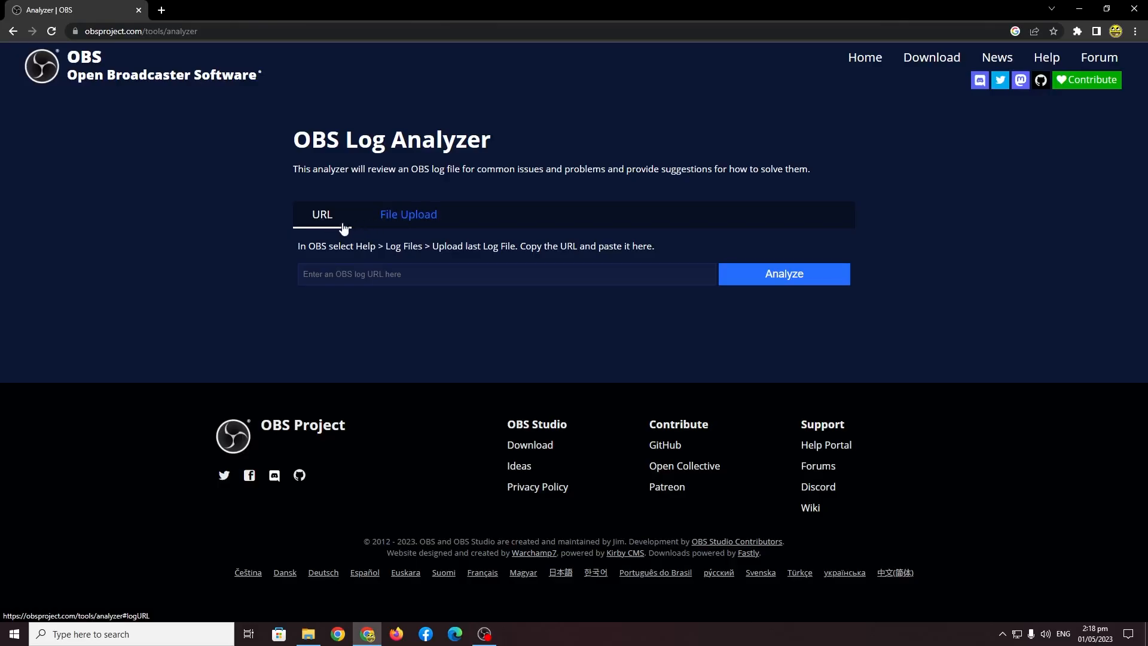
click(683, 457)
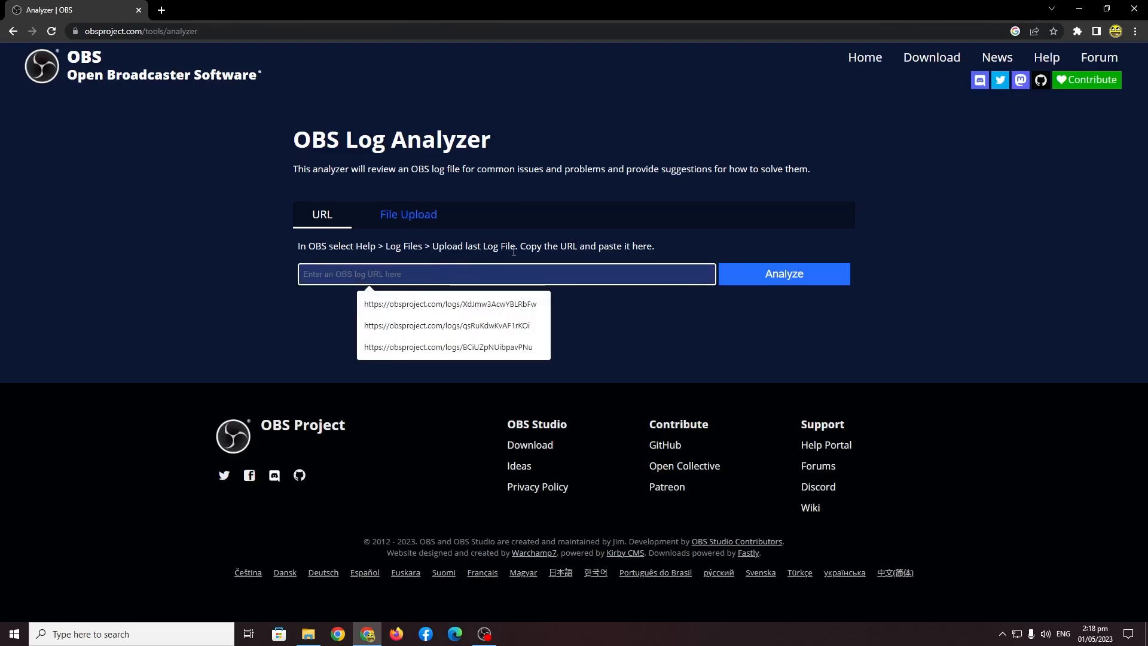
key(ctrl+v)
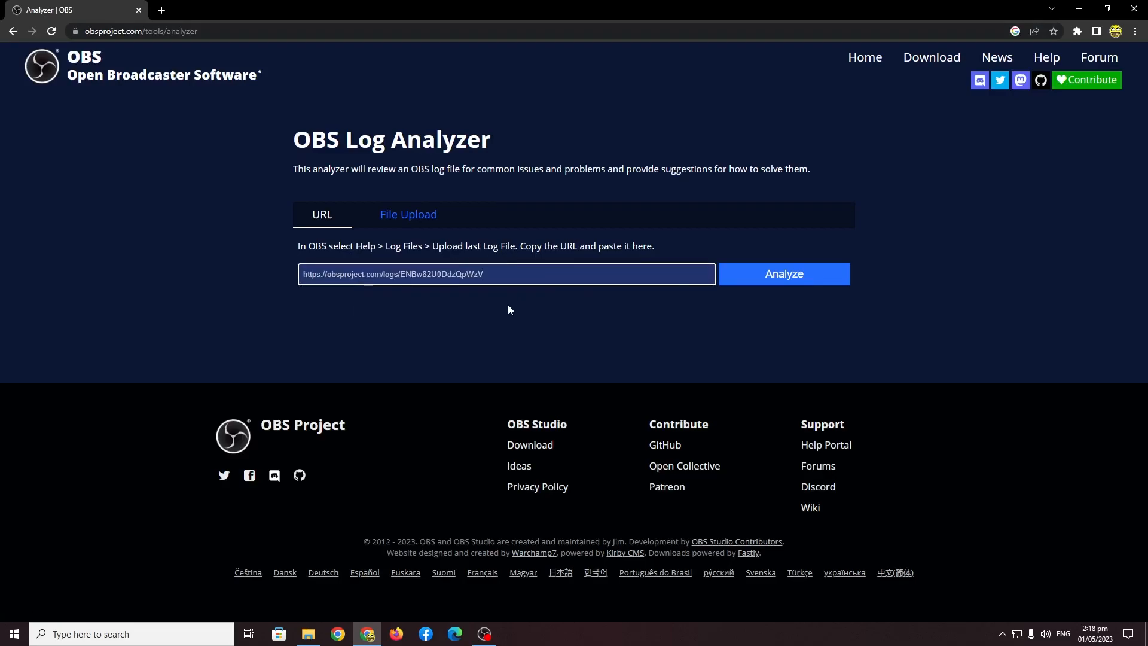
click(769, 276)
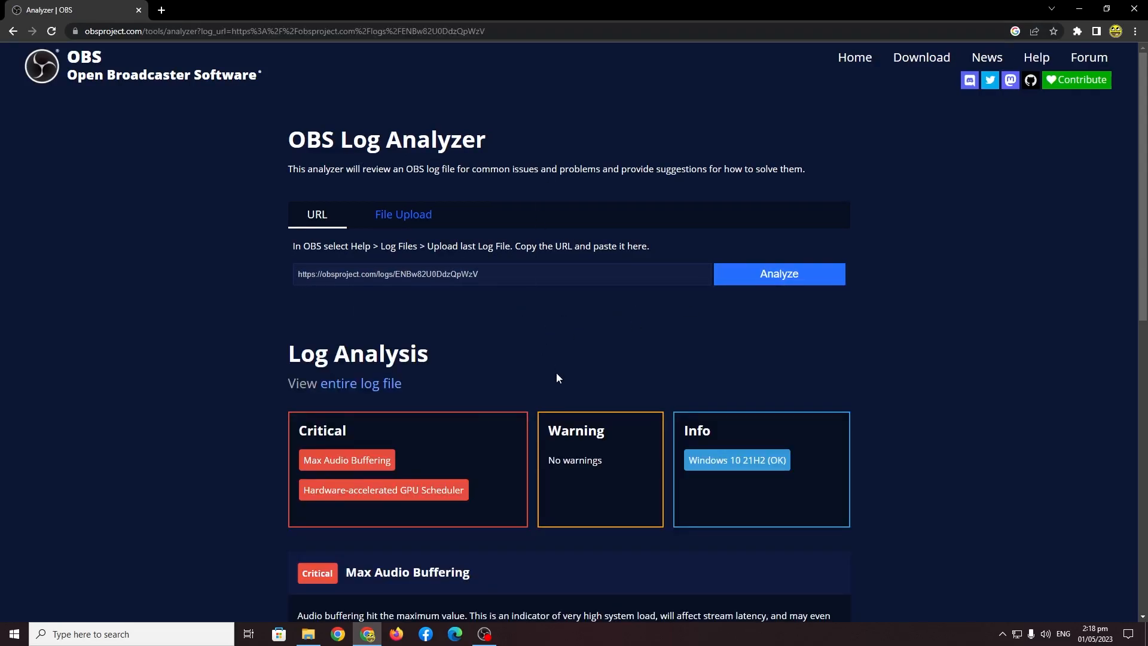
- Examine the critical, warning and info entries of the log analysis and switch back to OBS
scroll(556, 372, down, 3)
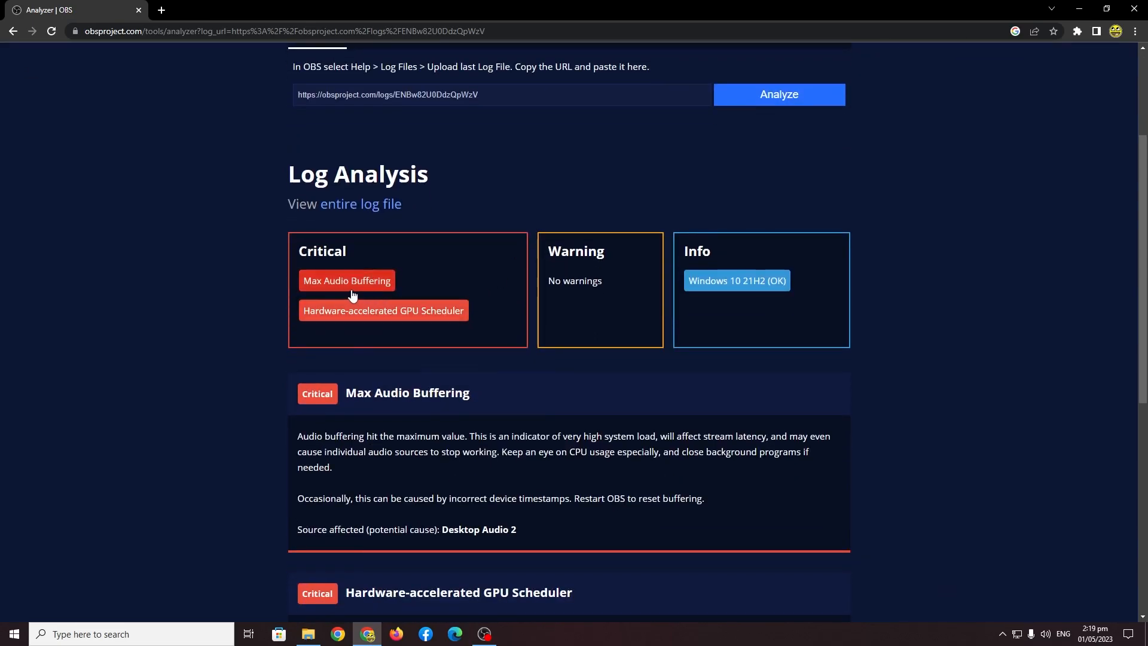
scroll(478, 317, down, 3)
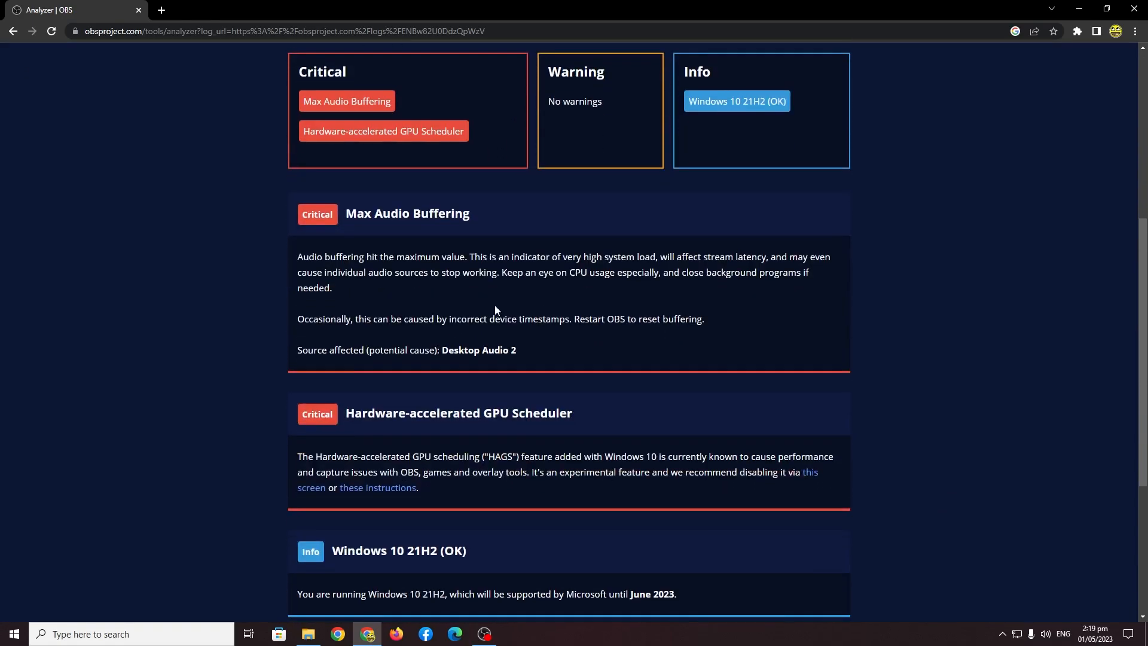
scroll(422, 396, down, 3)
scroll(549, 397, up, 3)
scroll(548, 273, up, 4)
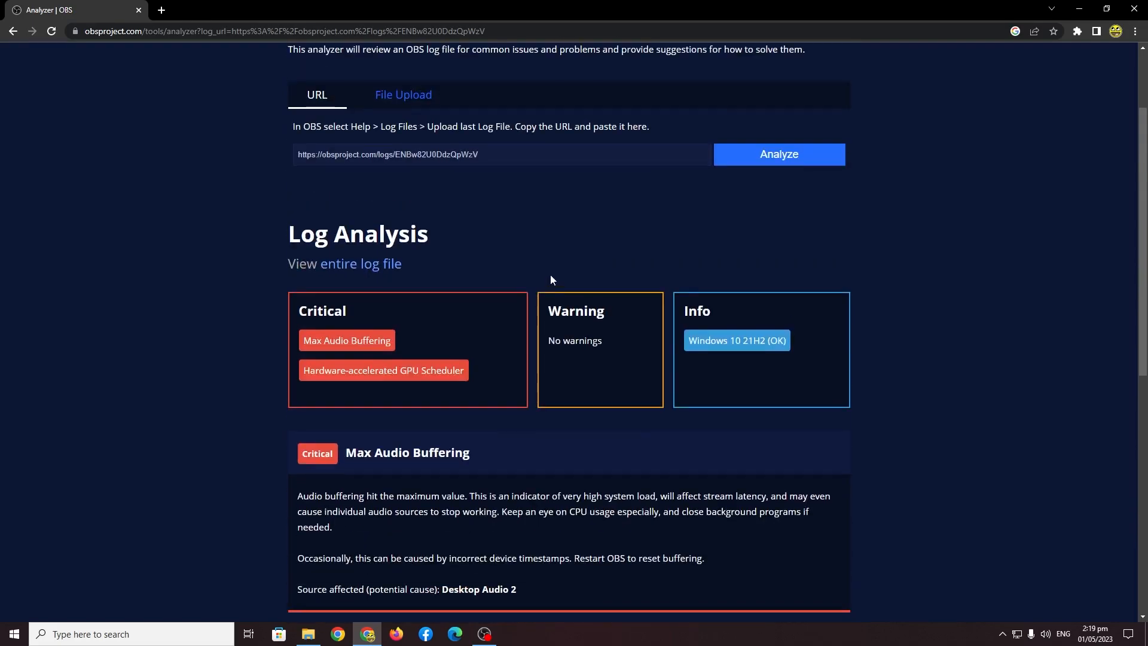
scroll(559, 416, down, 3)
scroll(529, 449, down, 3)
scroll(541, 369, up, 2)
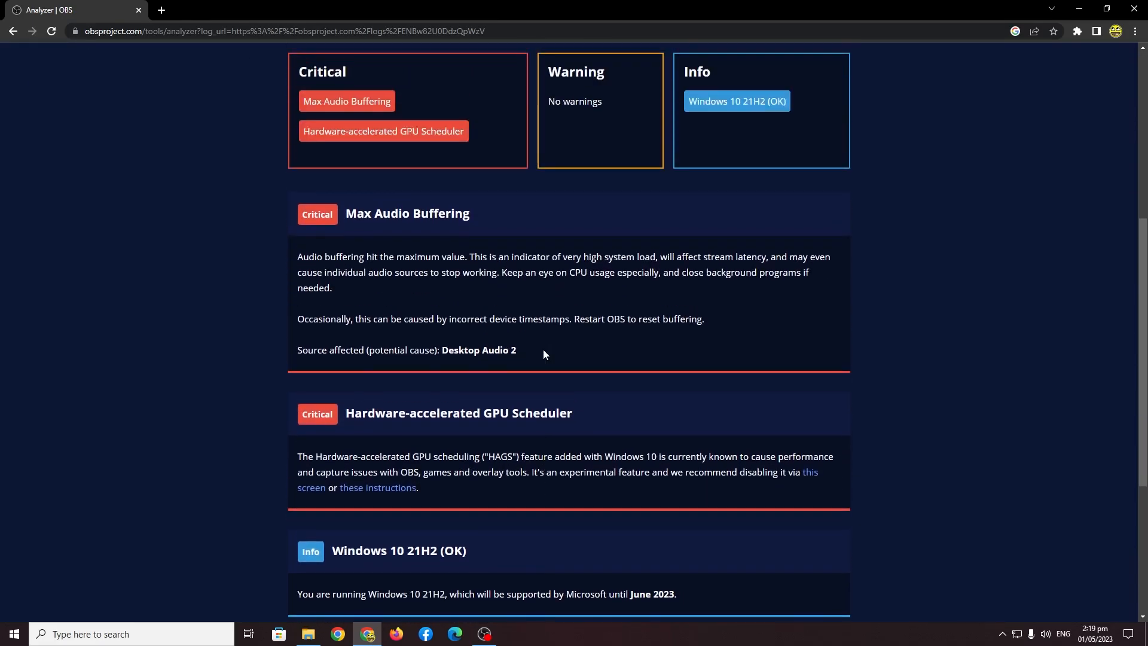
scroll(544, 354, up, 2)
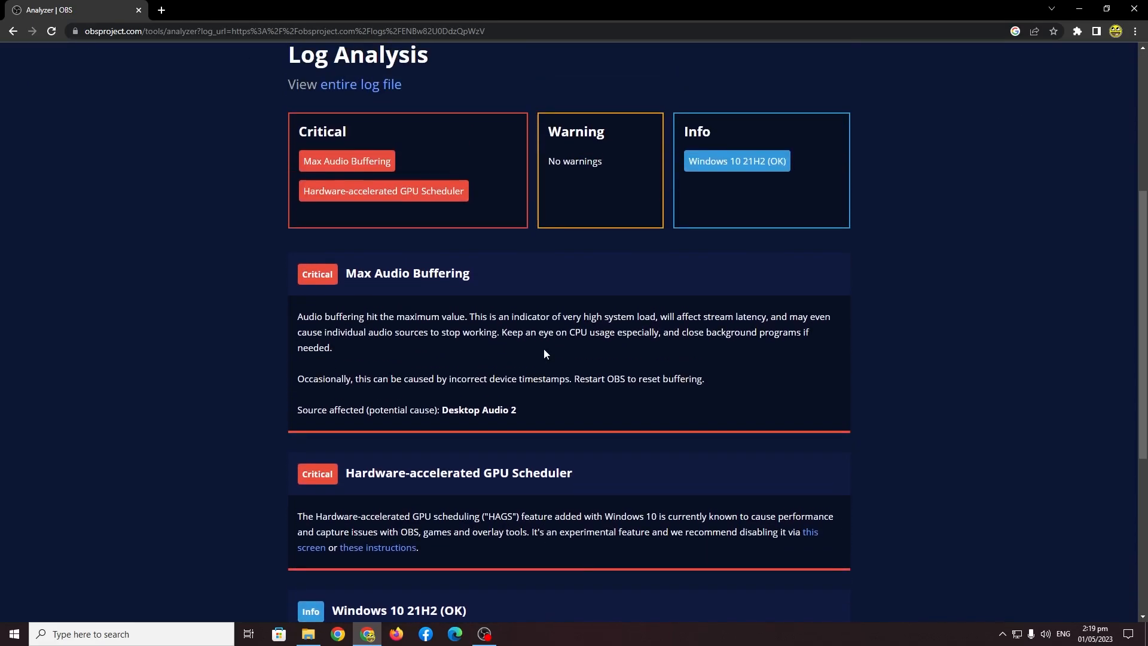
scroll(543, 353, down, 3)
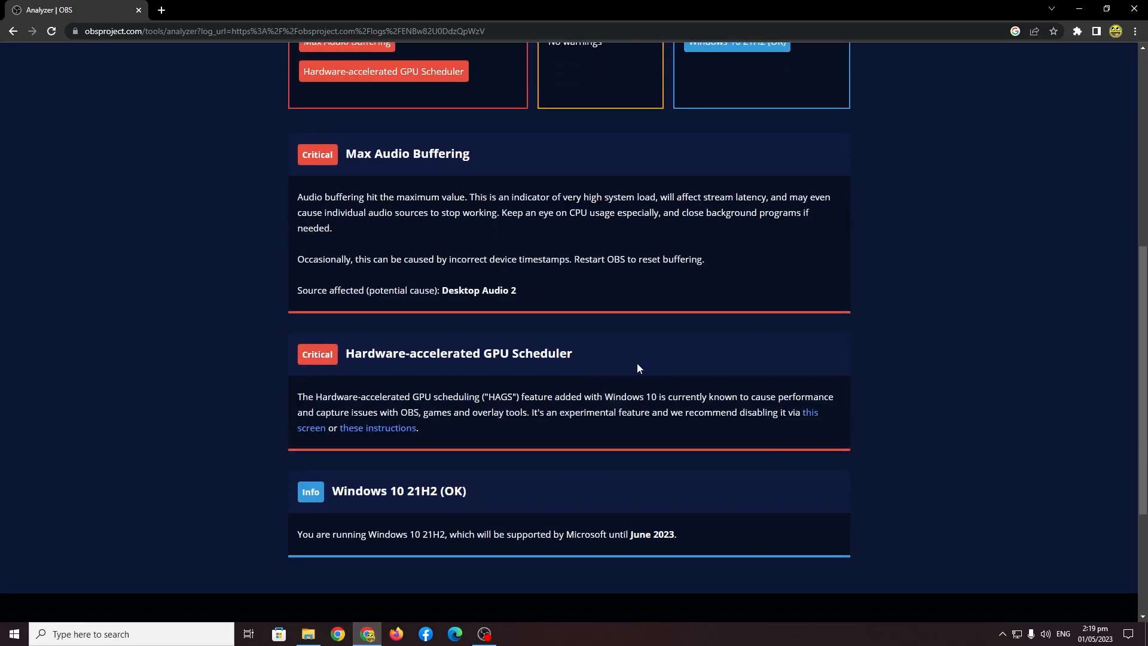
click(485, 634)
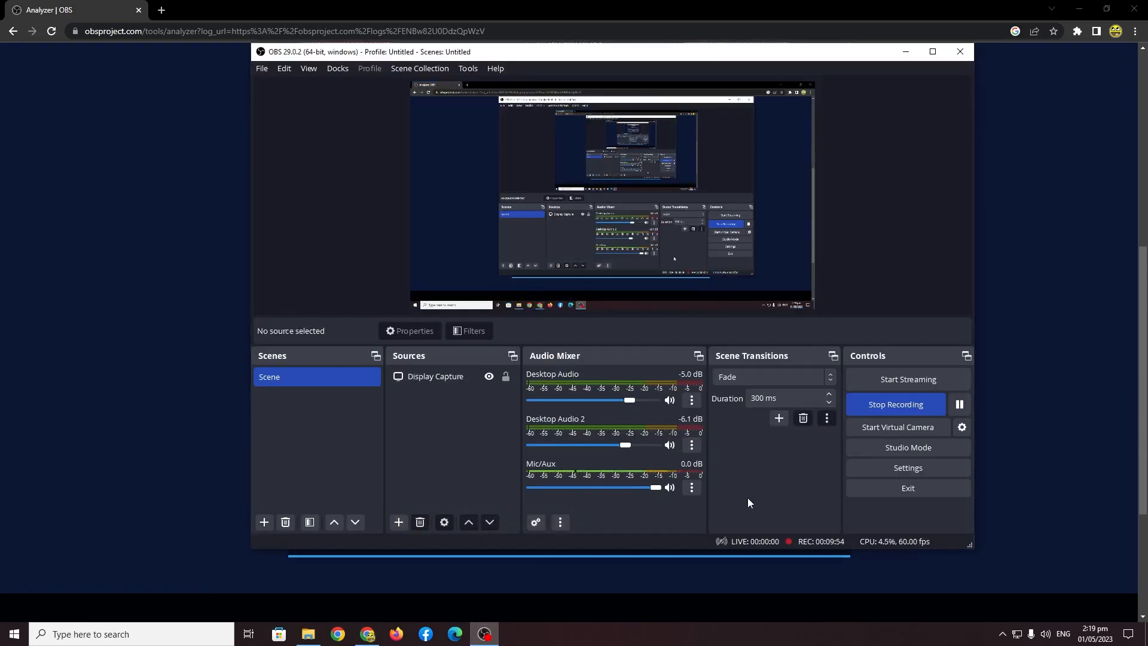